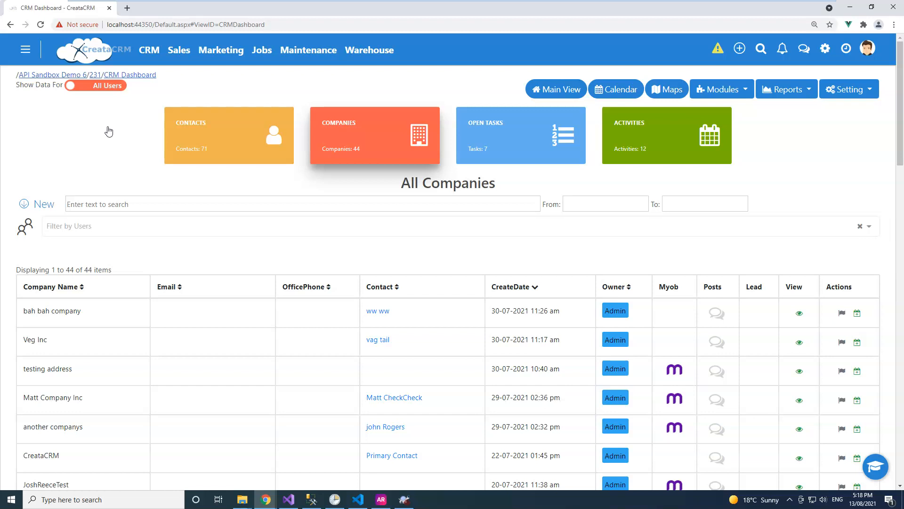
Create a new sale using the Order -> Invoice sale type.
click(50, 131)
click(180, 52)
click(180, 52)
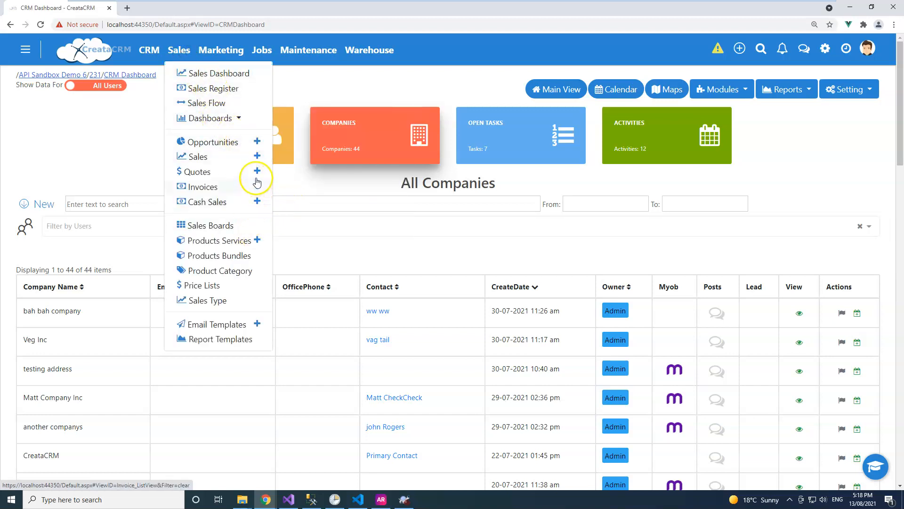
click(258, 157)
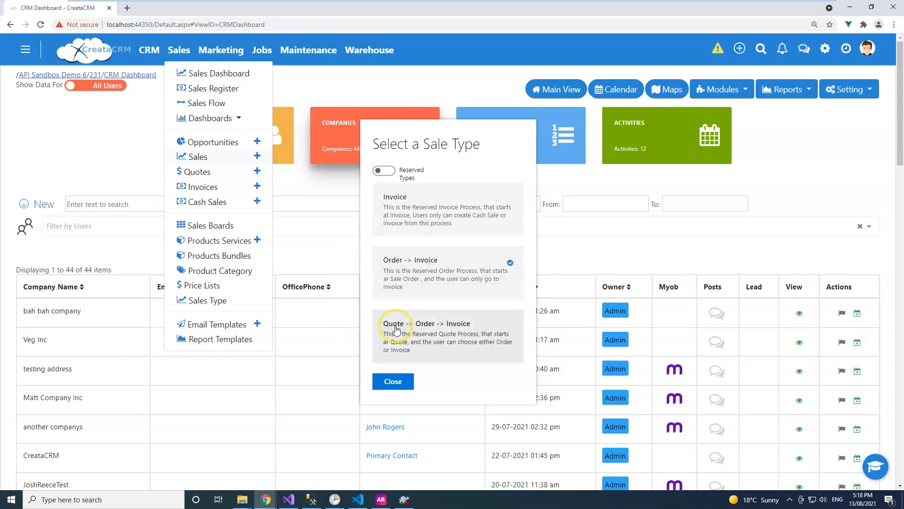
click(408, 292)
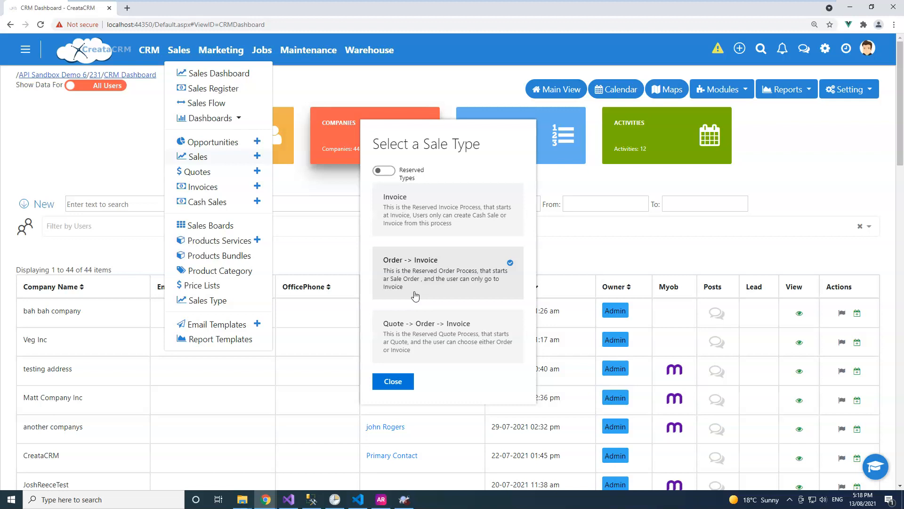
click(404, 272)
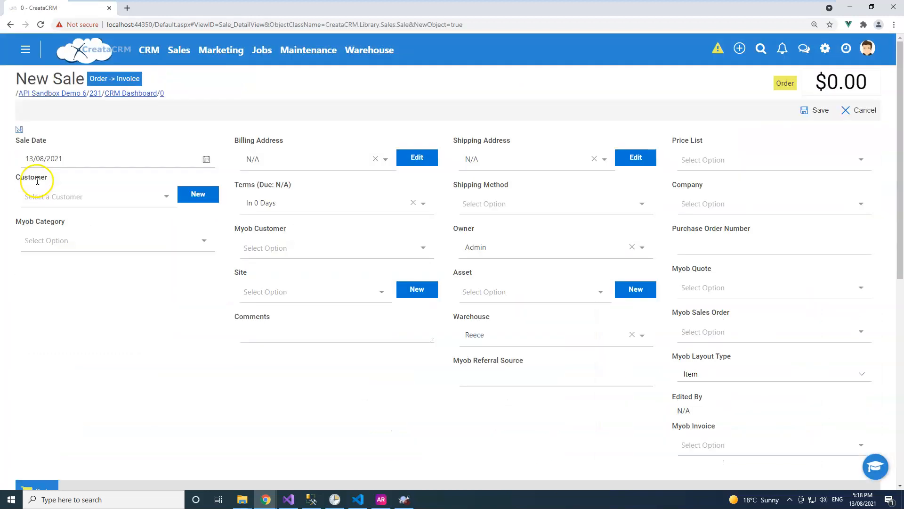
Set the new sale's customer to A-Z Stationery Supplies.
click(58, 196)
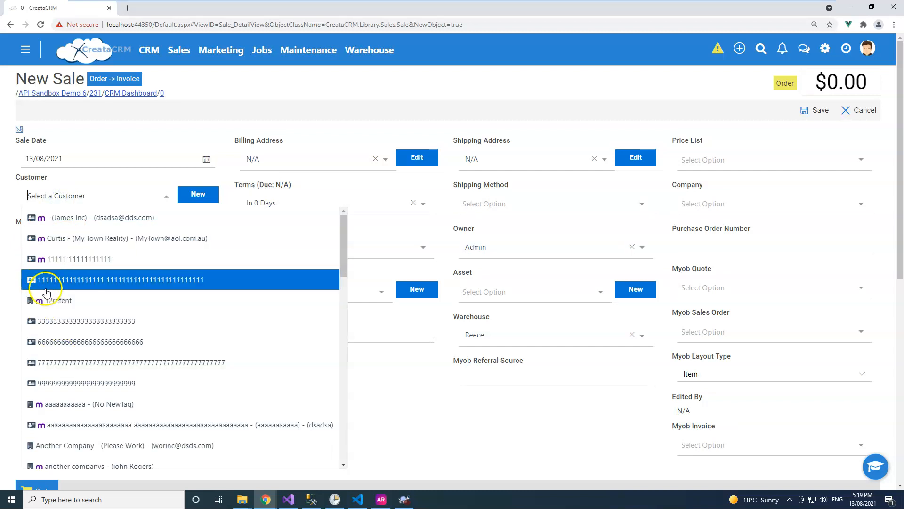
scroll(52, 301, down, 2)
scroll(54, 310, down, 2)
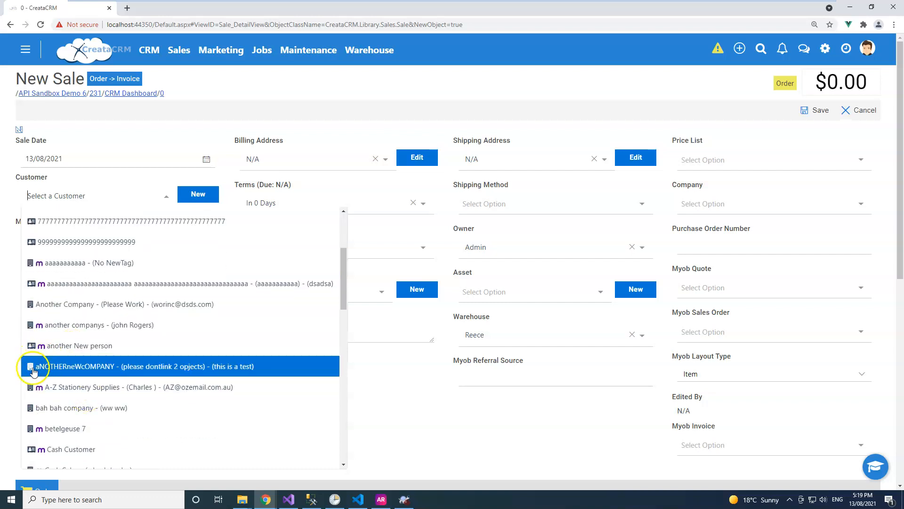
click(83, 392)
scroll(121, 377, down, 2)
scroll(113, 367, up, 2)
scroll(123, 353, down, 3)
scroll(155, 330, up, 3)
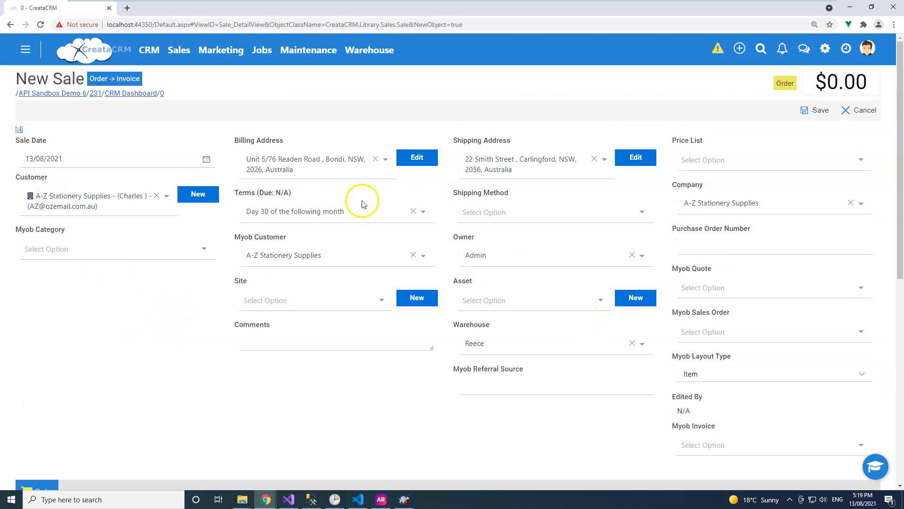
Open the sale header's layout editor and hide the Myob Invoice, Edited By and Myob Referral Source fields.
click(19, 129)
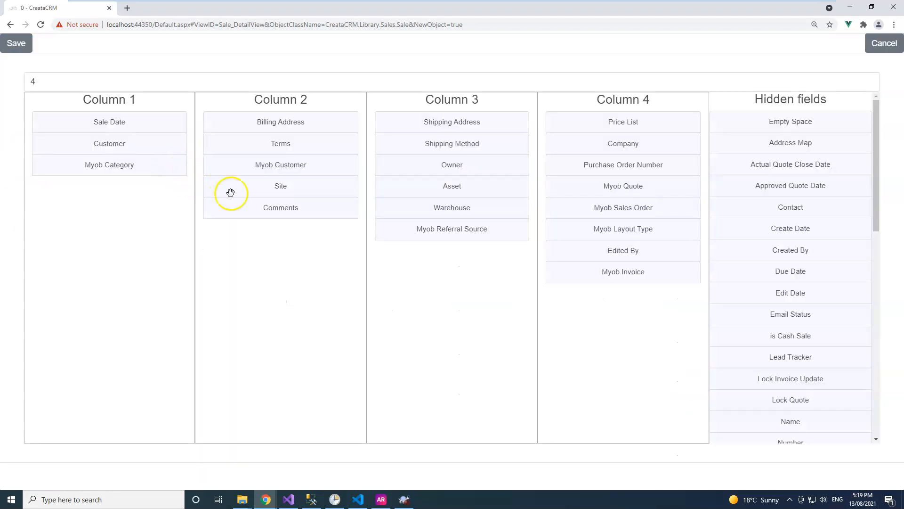
drag(609, 279, 813, 259)
drag(652, 250, 807, 228)
drag(498, 232, 759, 231)
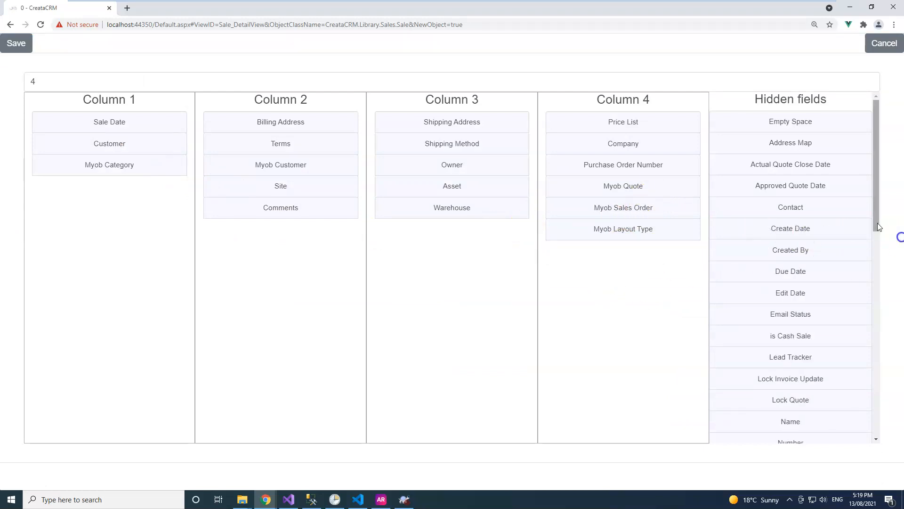
Hide the Site, Comments, Owner, Asset, Warehouse, Purchase Order Number, Myob Quote, Myob Sales Order and Myob Layout Type fields, and save the layout.
drag(643, 230, 772, 224)
drag(650, 213, 900, 214)
drag(477, 206, 746, 219)
drag(337, 204, 890, 222)
drag(280, 184, 822, 230)
drag(580, 214, 852, 218)
drag(504, 169, 834, 182)
drag(650, 210, 742, 221)
drag(657, 179, 700, 185)
drag(656, 162, 777, 178)
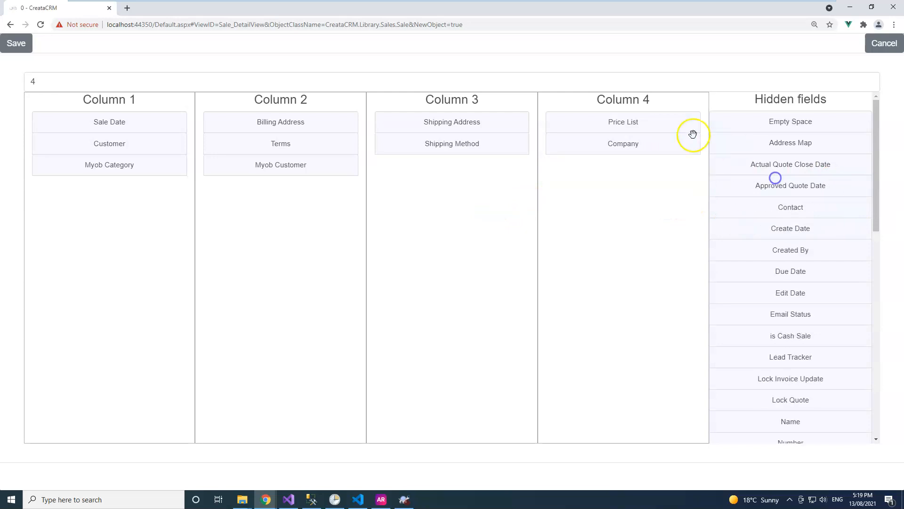
click(16, 43)
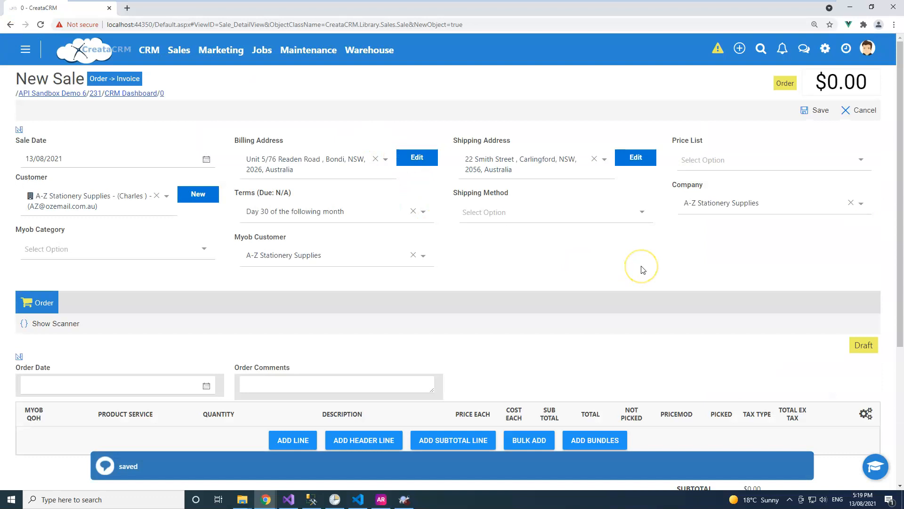
Hide the Order Date and Order Comments fields in the order section's layout and save it.
scroll(131, 299, down, 2)
click(21, 265)
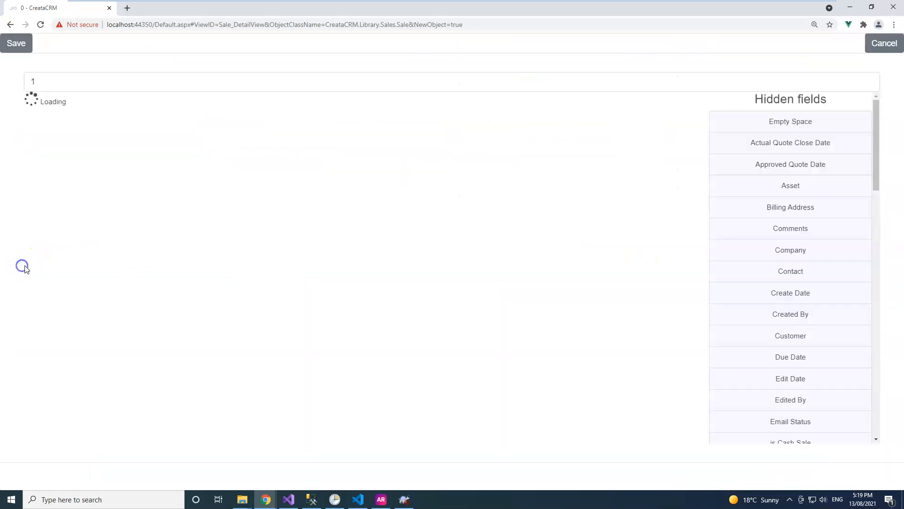
drag(95, 117, 718, 220)
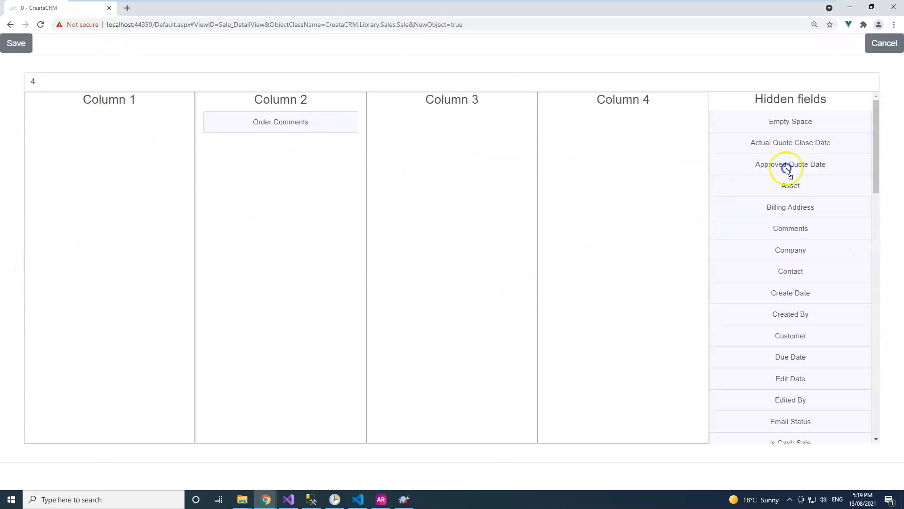
click(16, 43)
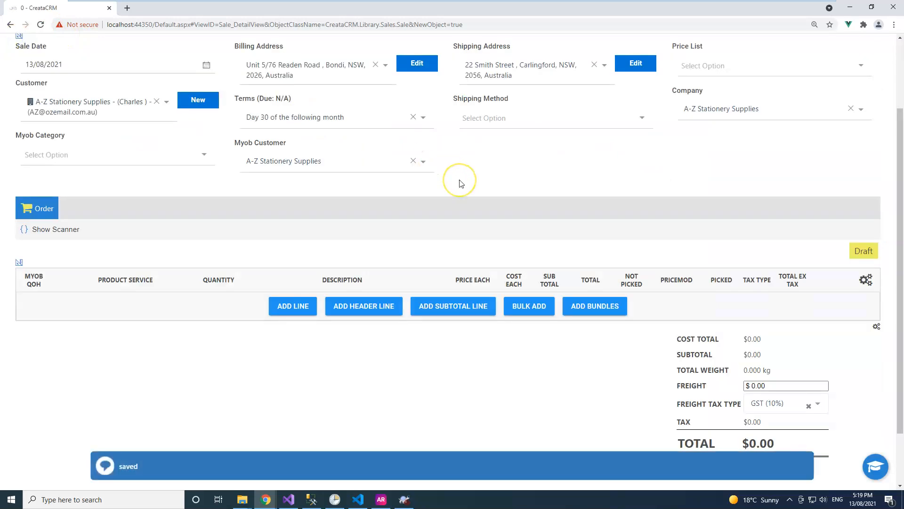
scroll(461, 183, up, 2)
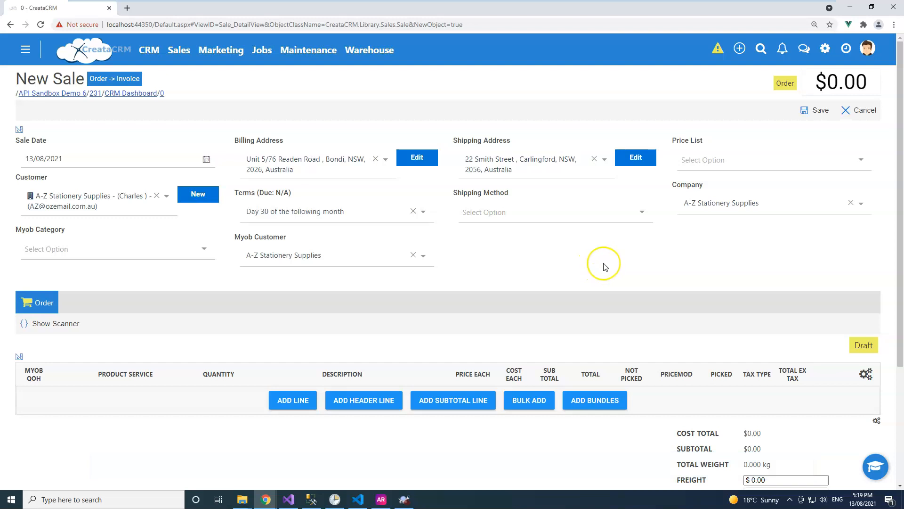
Add an order line for the TILES 8*4 product with item number 101 and set its quantity to 2.
scroll(565, 283, down, 2)
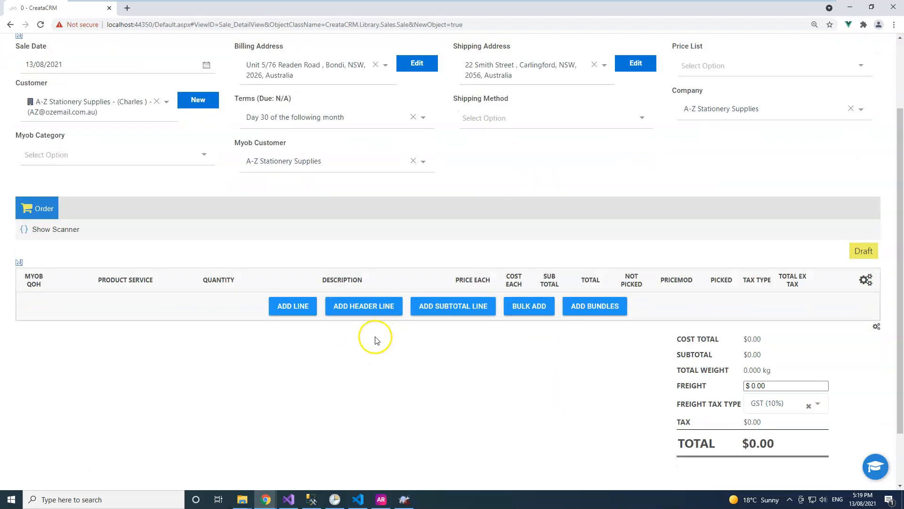
click(304, 300)
click(92, 311)
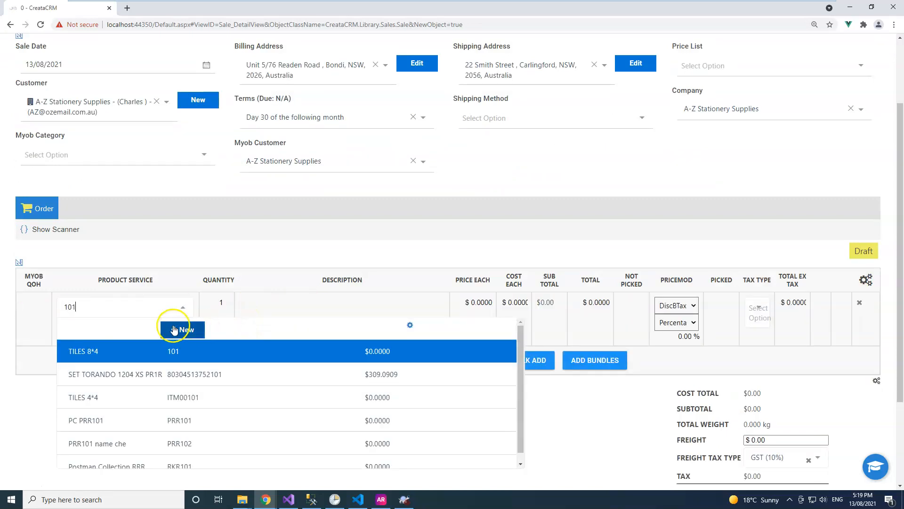
click(273, 358)
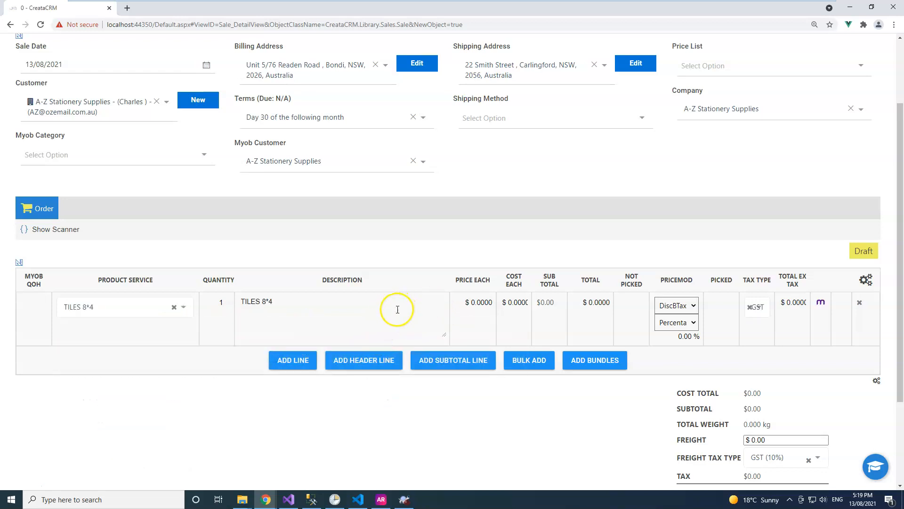
click(232, 303)
click(313, 304)
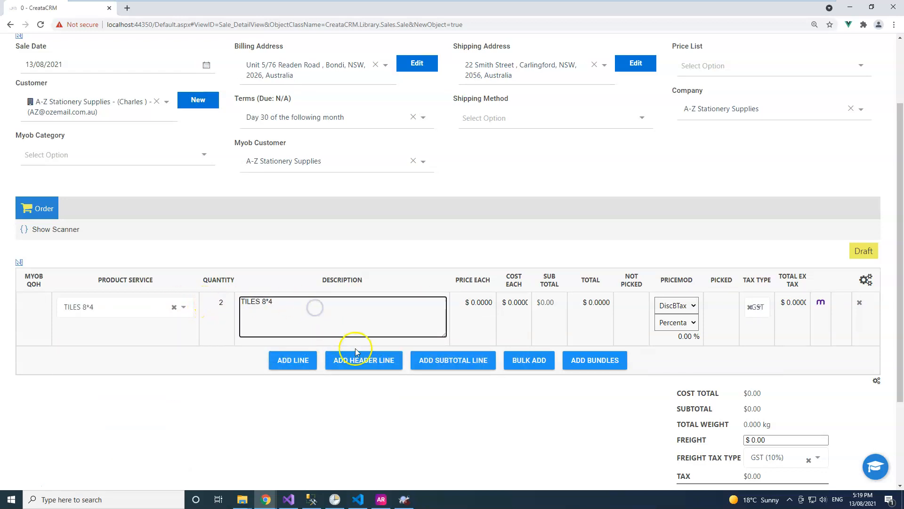
Add a second order line for the TILES 8*4 product with item number 103 and set its quantity to 2.
click(301, 361)
click(80, 360)
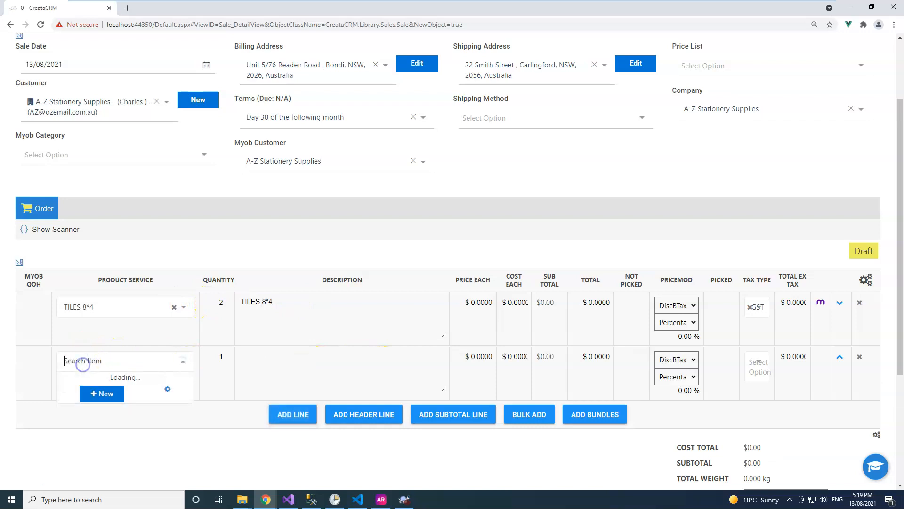
text(10)
text(1)
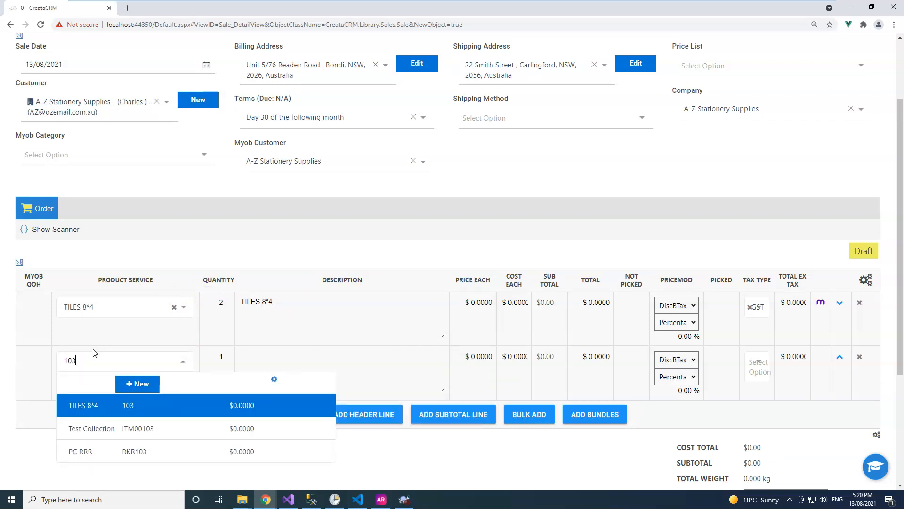
click(189, 406)
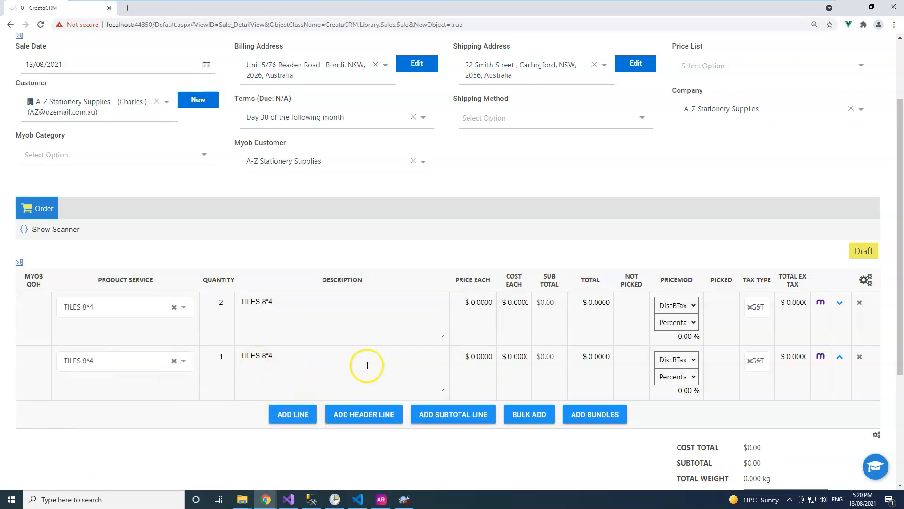
double_click(217, 357)
text(2)
click(287, 362)
scroll(297, 368, down, 2)
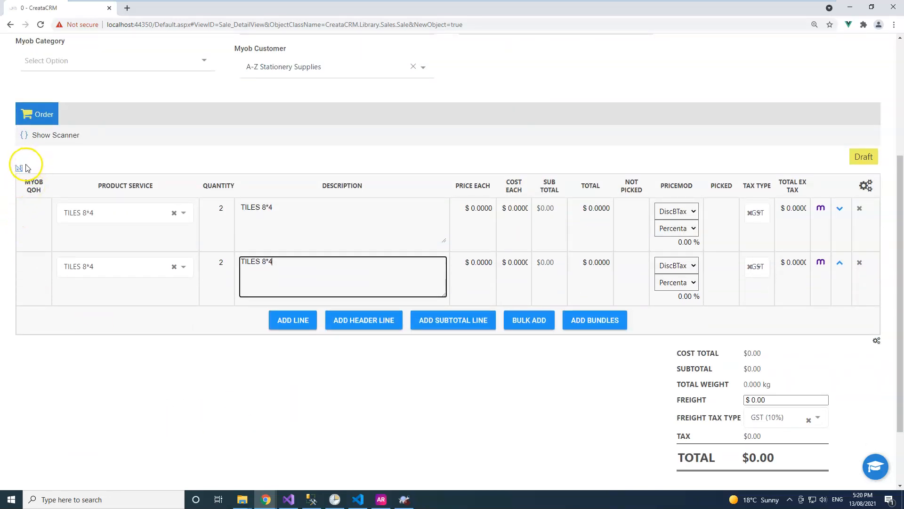
click(284, 325)
click(115, 311)
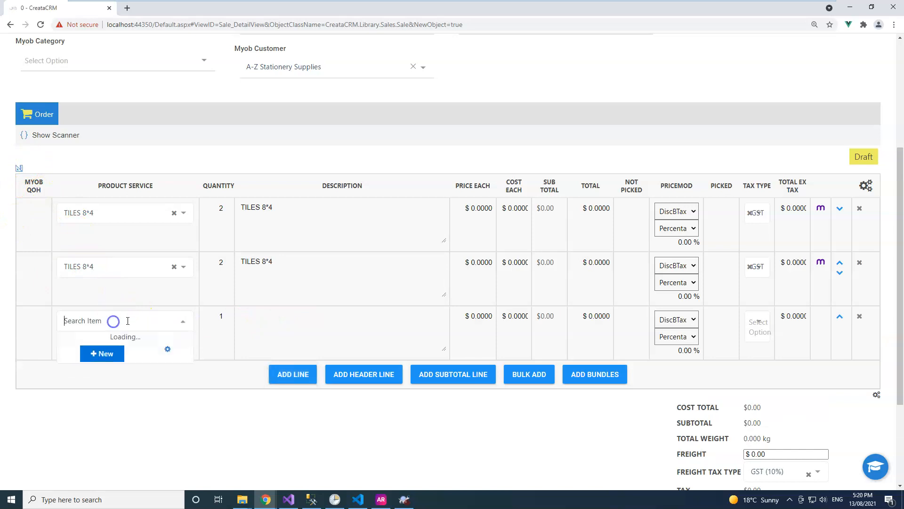
click(404, 339)
click(470, 89)
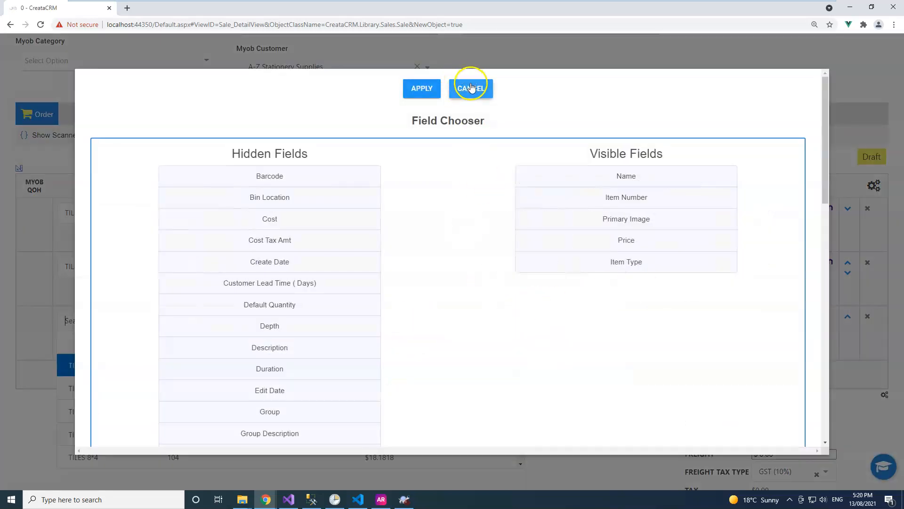
click(73, 322)
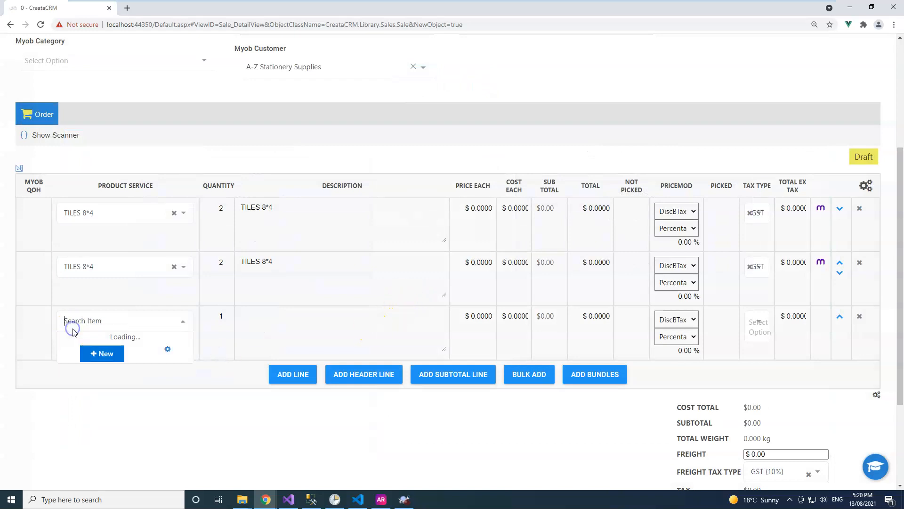
click(86, 317)
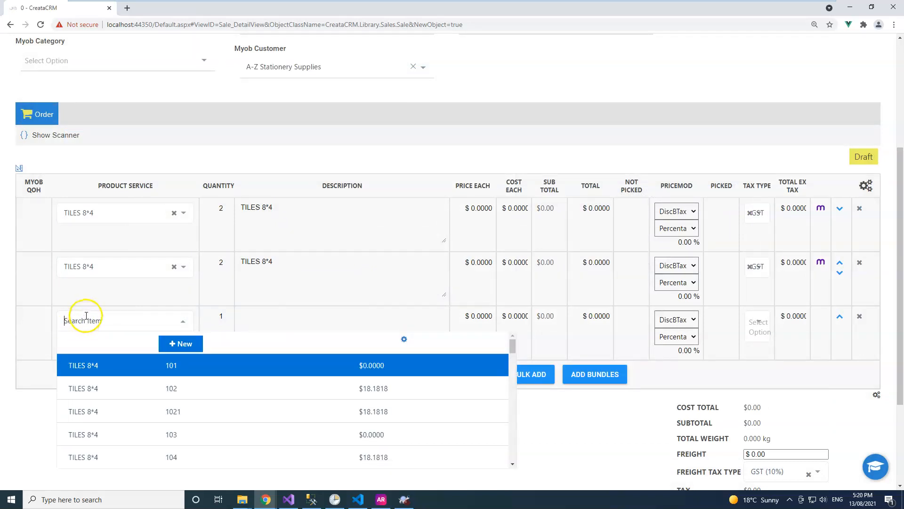
click(340, 321)
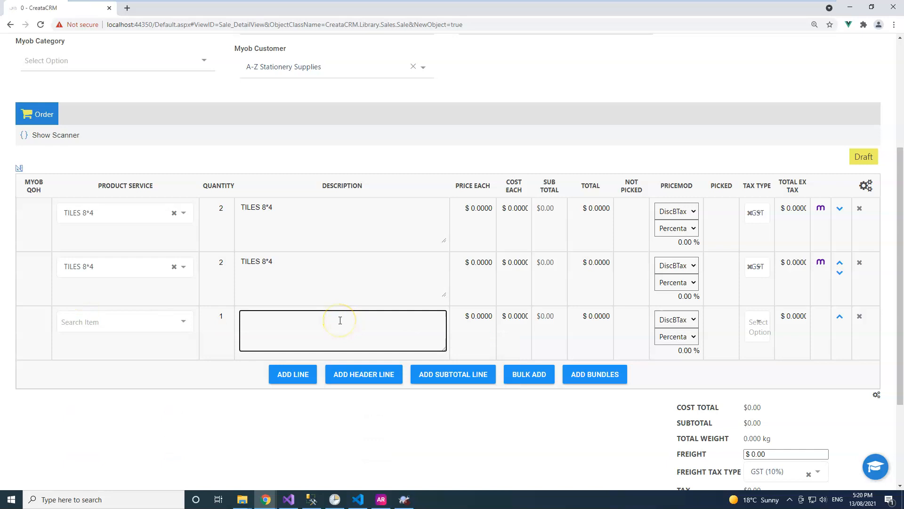
click(860, 316)
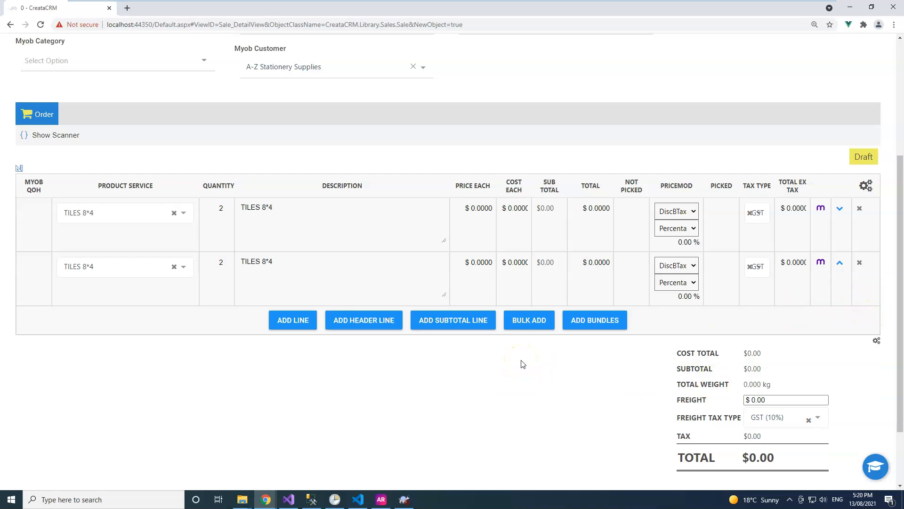
Add a subtotal line below the products and set Price Each to $22 on both TILES 8*4 lines.
click(462, 321)
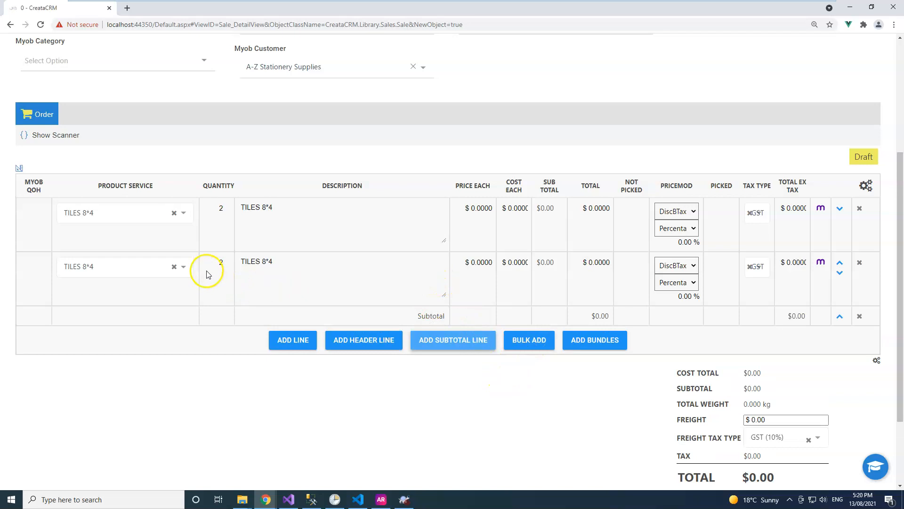
click(590, 221)
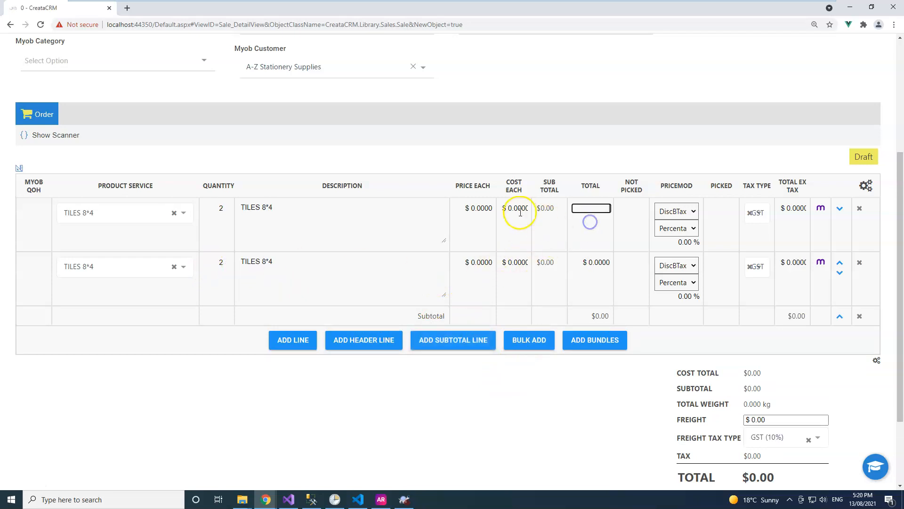
click(484, 207)
text(22)
click(469, 228)
click(481, 262)
text(22)
click(480, 238)
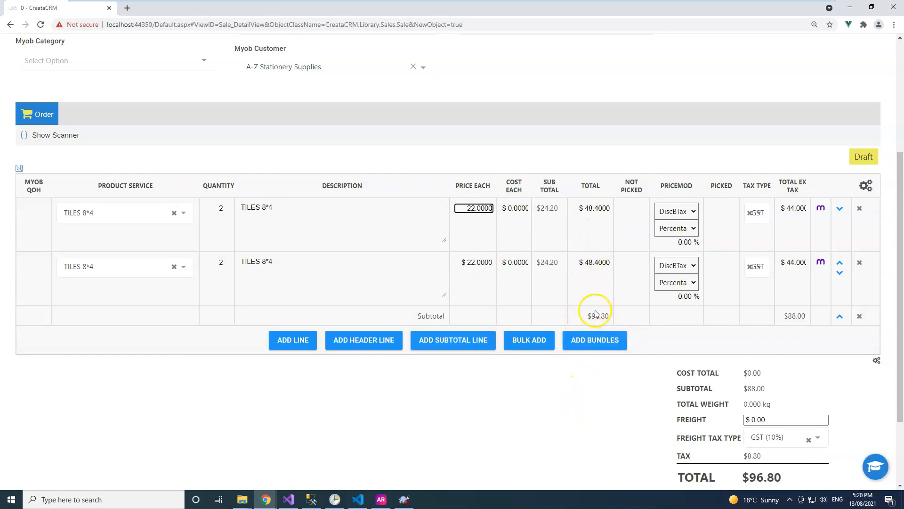
scroll(597, 404, down, 2)
scroll(595, 400, up, 2)
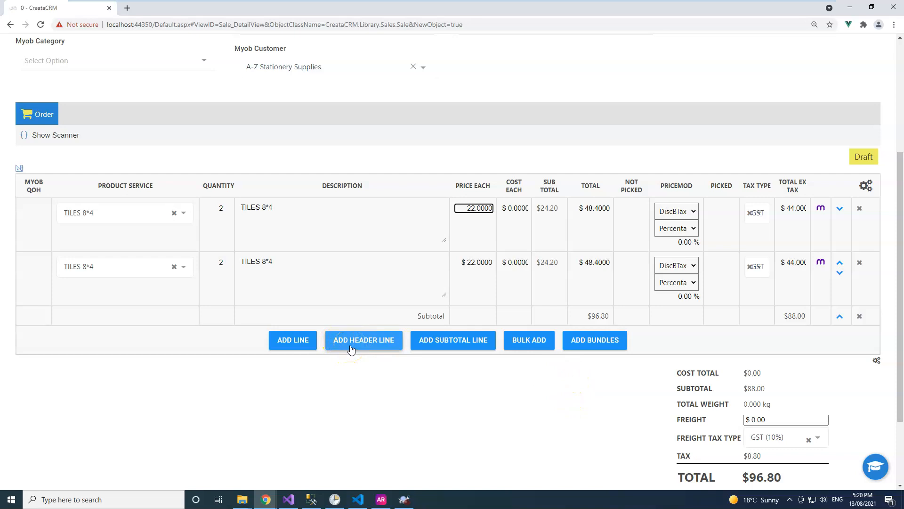
scroll(351, 348, up, 2)
scroll(592, 329, down, 3)
scroll(603, 309, up, 2)
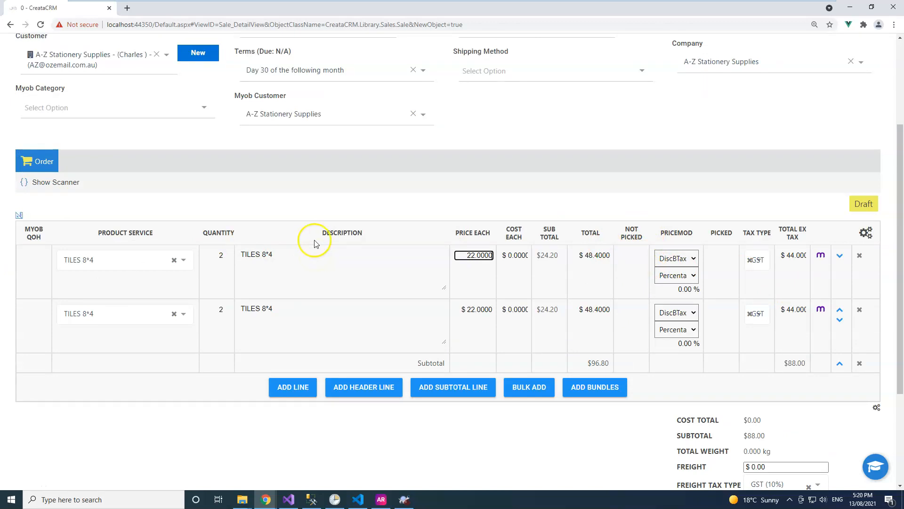
scroll(461, 192, up, 3)
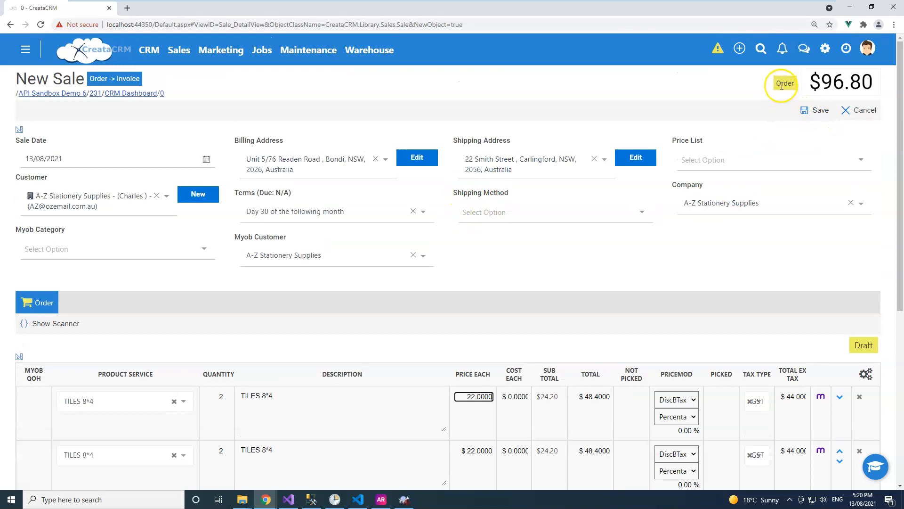
Save the new sale and push its order to MYOB as a sales order, confirming the conversion.
click(818, 112)
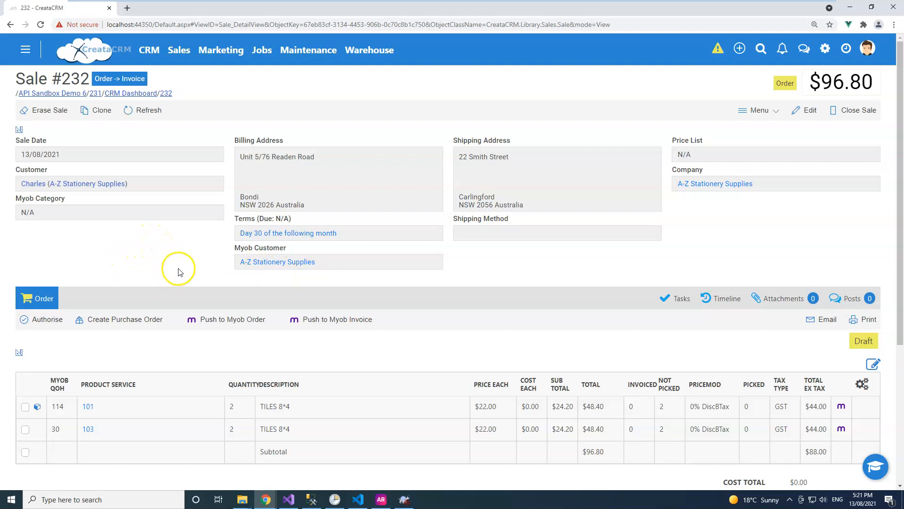
click(225, 325)
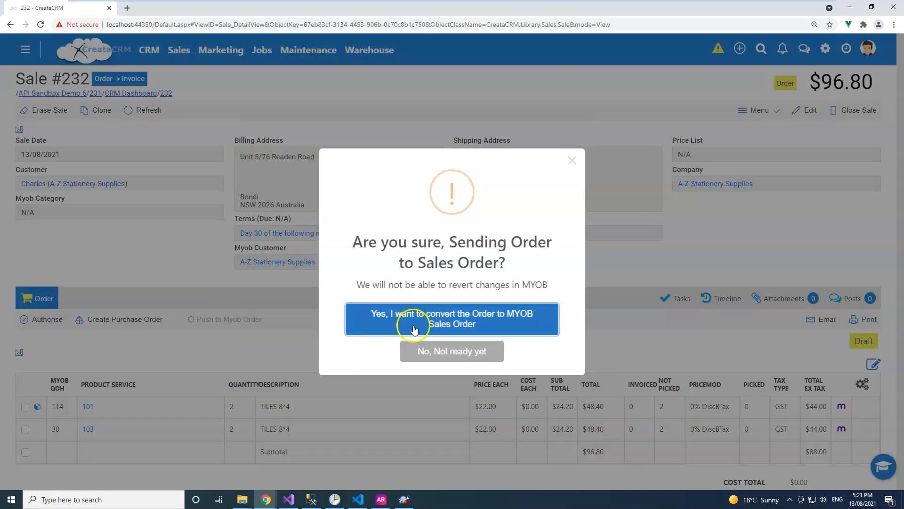
click(414, 320)
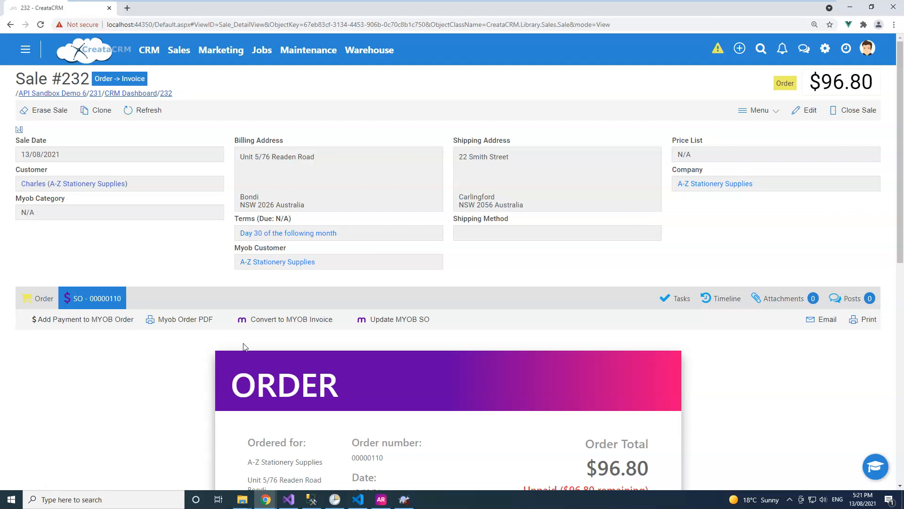
Start a MYOB payment for the sales order and set the payment amount to $20.
scroll(244, 349, down, 3)
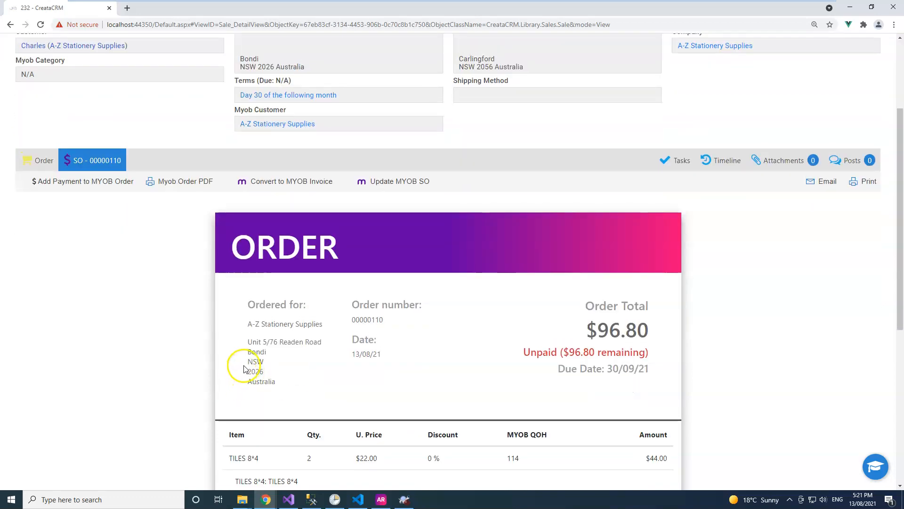
scroll(244, 370, up, 2)
click(68, 274)
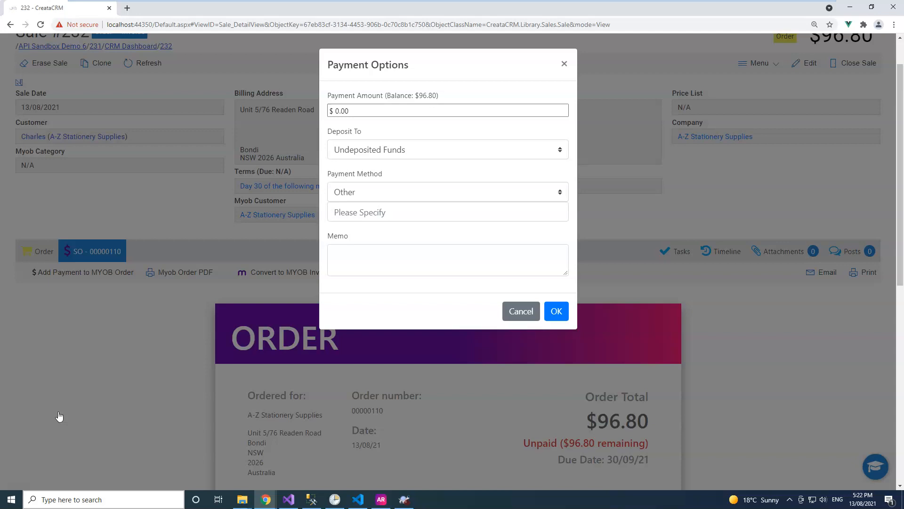
click(355, 109)
text(20)
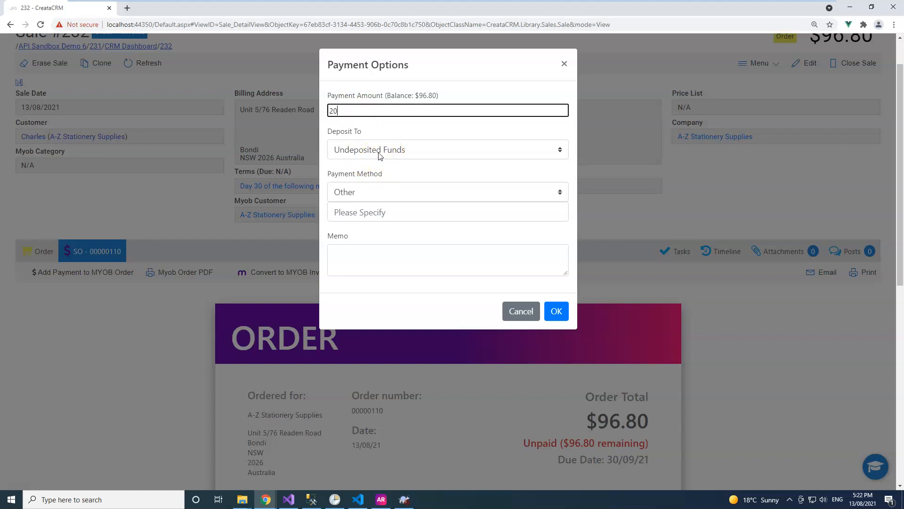
click(384, 127)
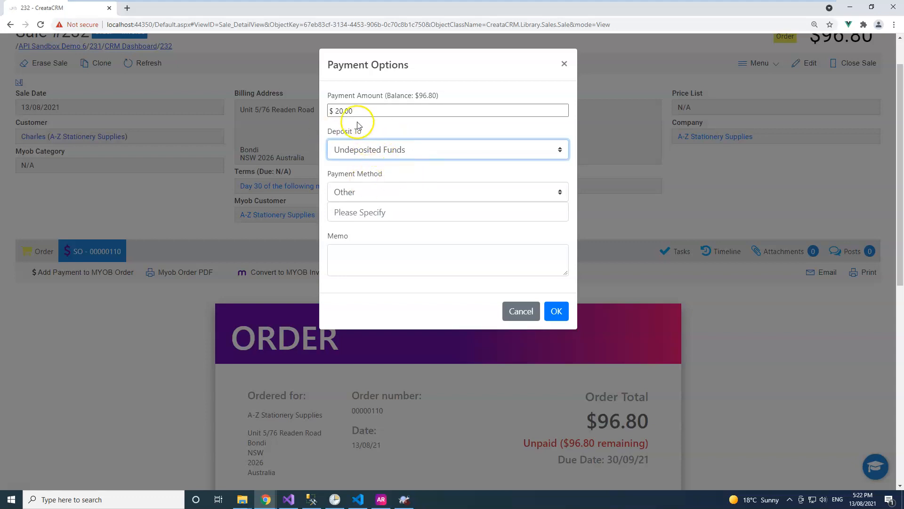
click(366, 268)
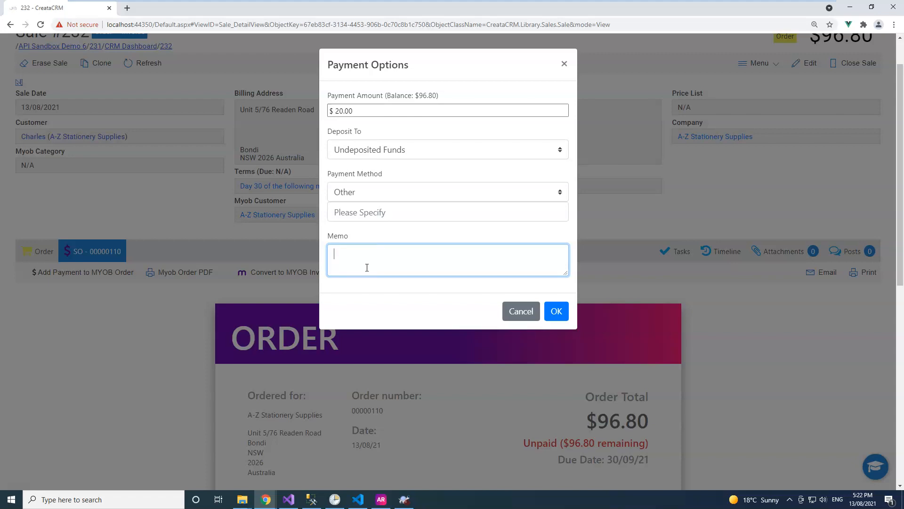
Set the payment method to Visa, enter a memo with "Sale", the sale number and "for Stuff", and submit the payment to MYOB.
click(397, 193)
click(399, 313)
click(395, 249)
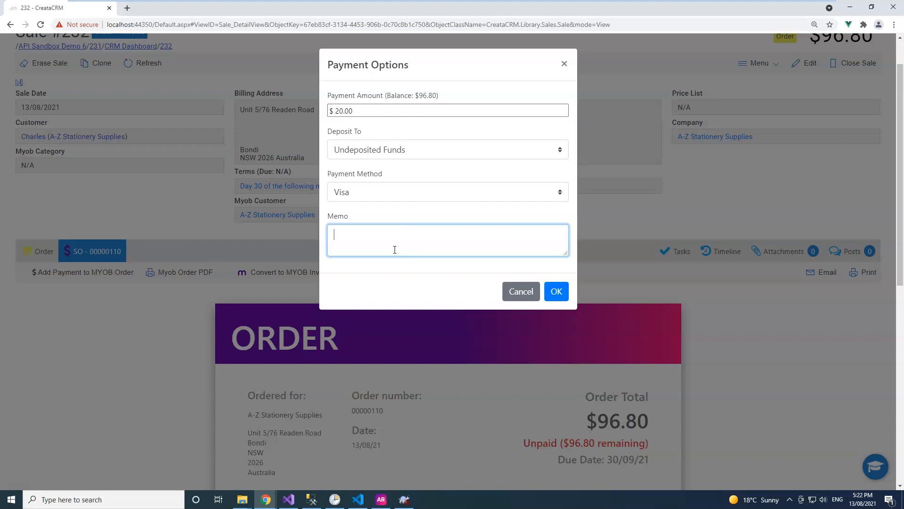
text(Sale 232 for Stuff)
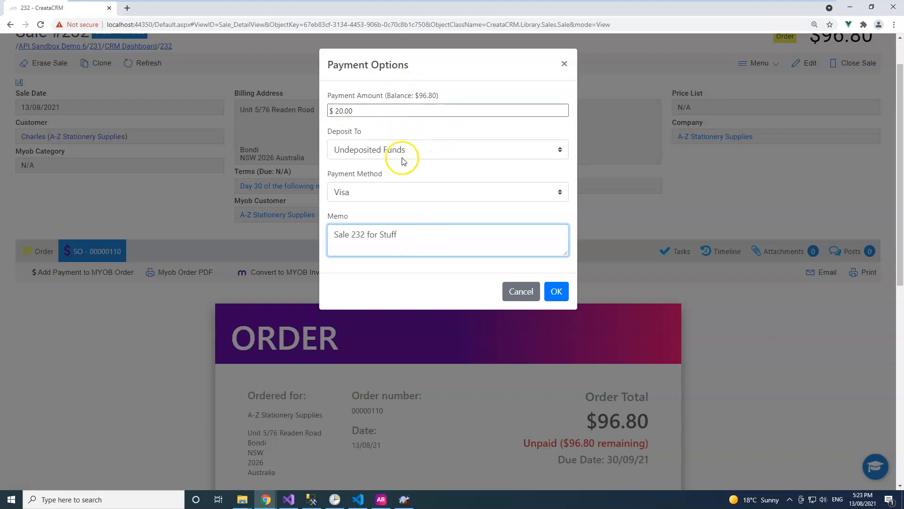
click(556, 291)
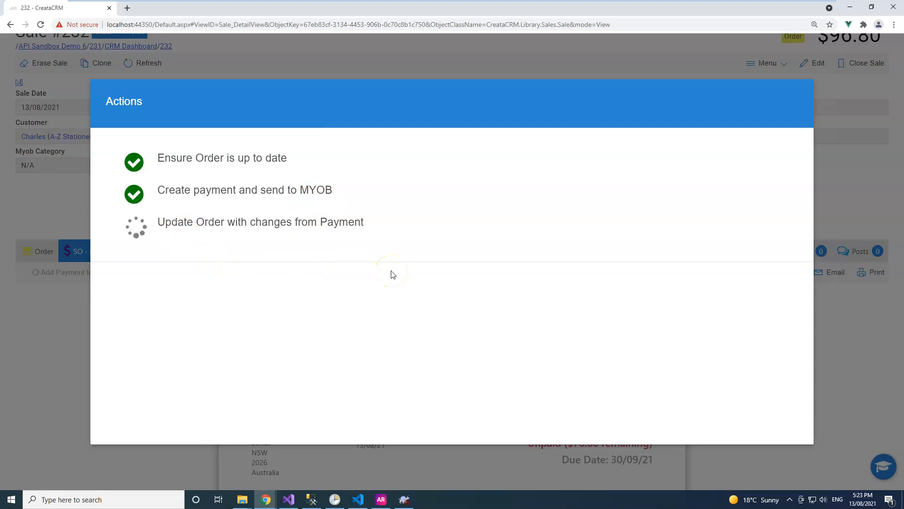
click(788, 281)
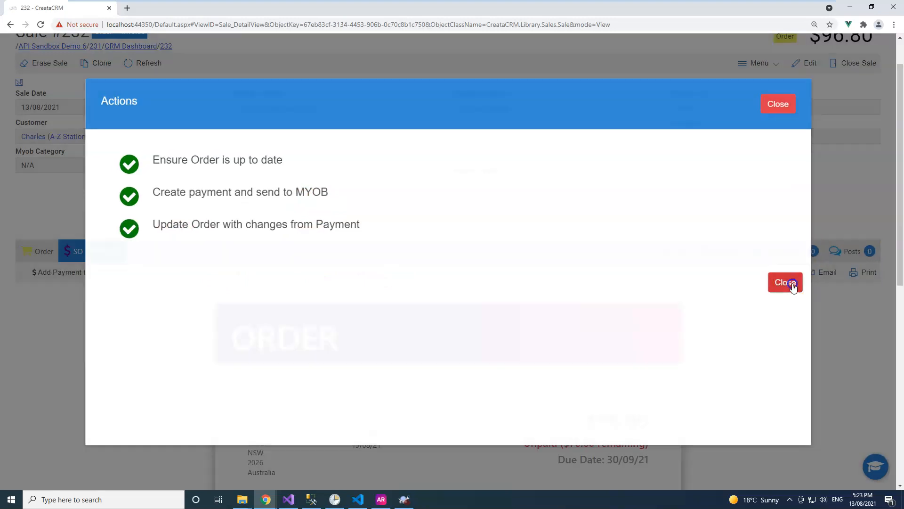
Examine the remaining balance and the paid and due totals on the MYOB sales order.
scroll(721, 345, down, 3)
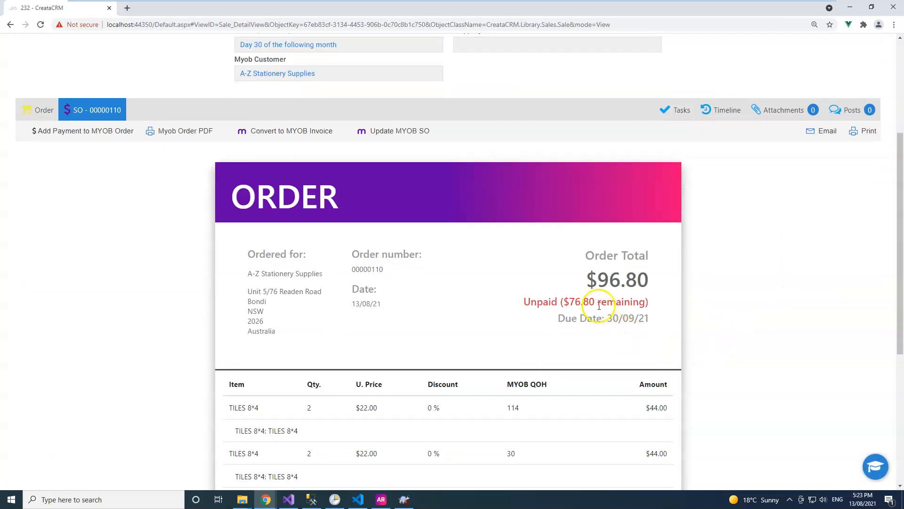
drag(595, 302, 569, 303)
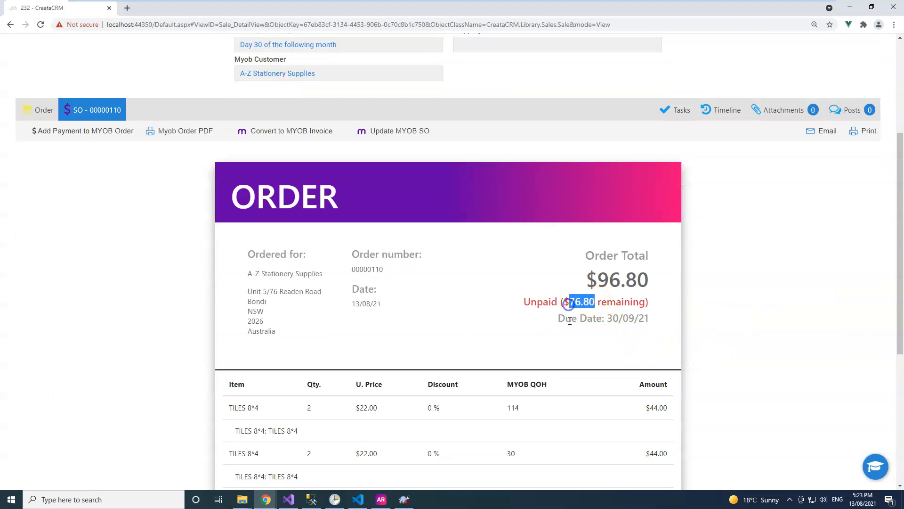
scroll(589, 329, down, 1)
scroll(592, 330, down, 4)
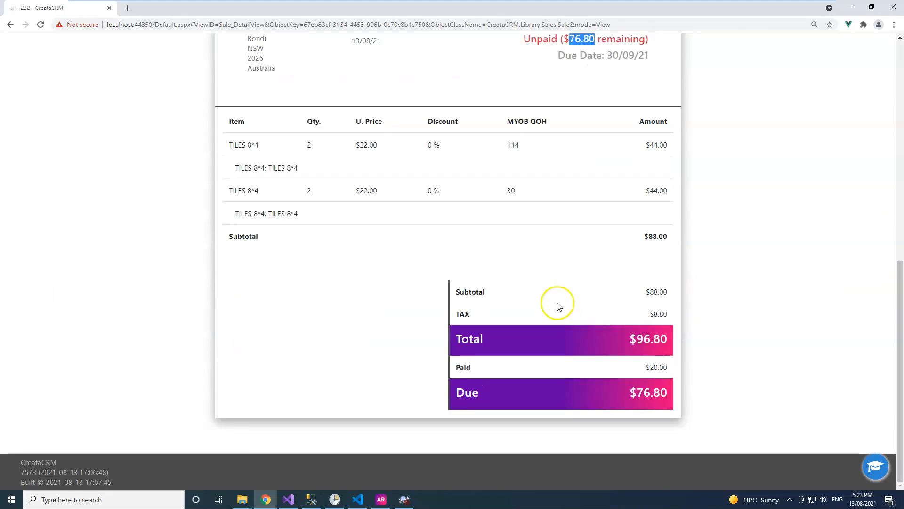
scroll(581, 277, up, 7)
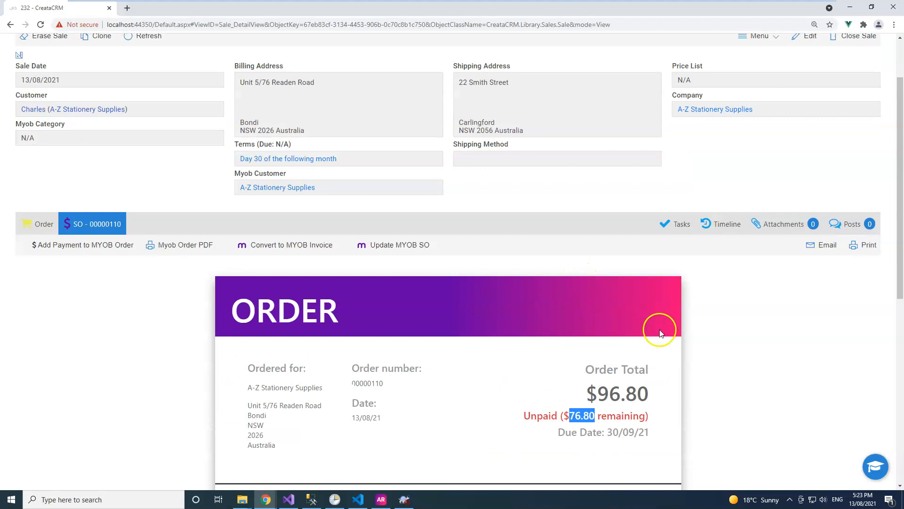
click(756, 349)
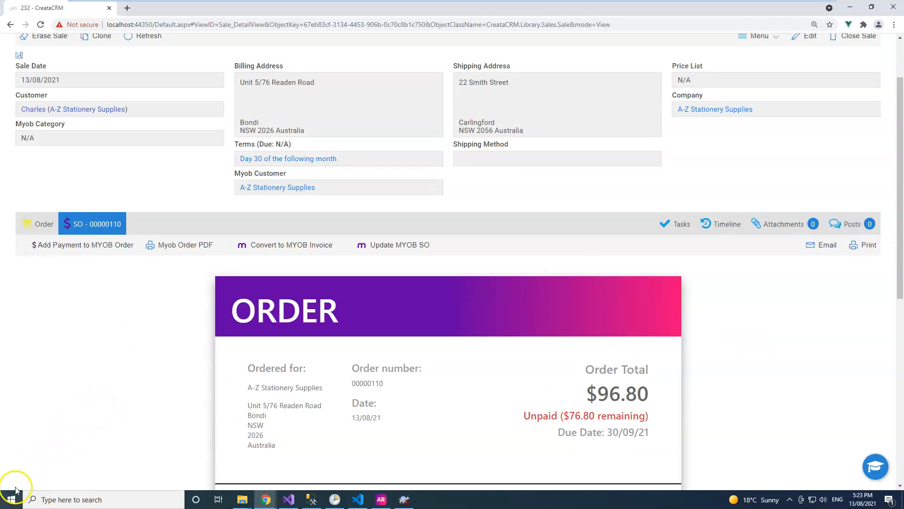
Draft an email of the MYOB order PDF using the INCIPLN-2009 form and the Email MYOB Sales Order template, and discard it.
click(182, 246)
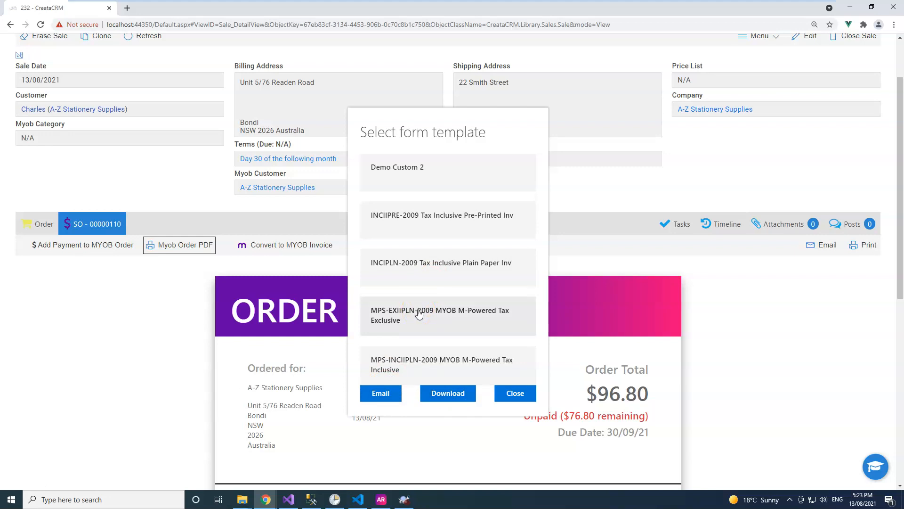
click(398, 277)
click(394, 393)
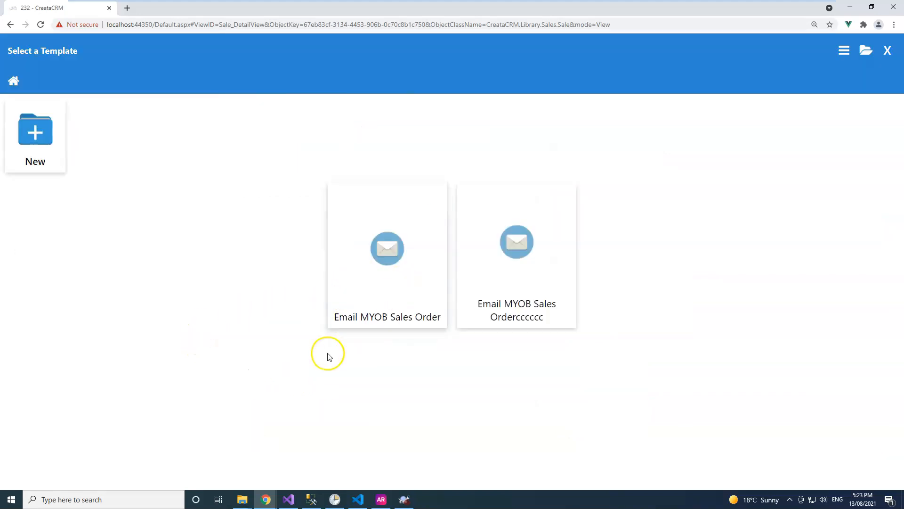
click(365, 273)
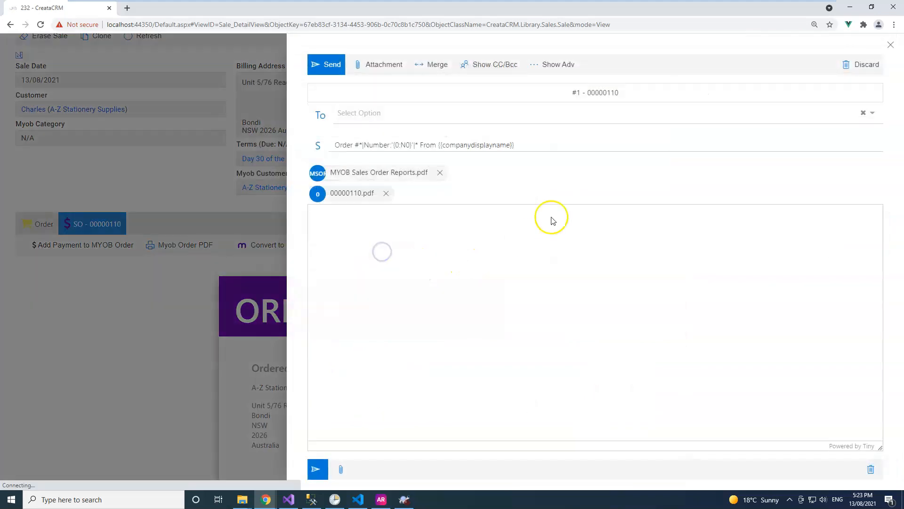
click(890, 44)
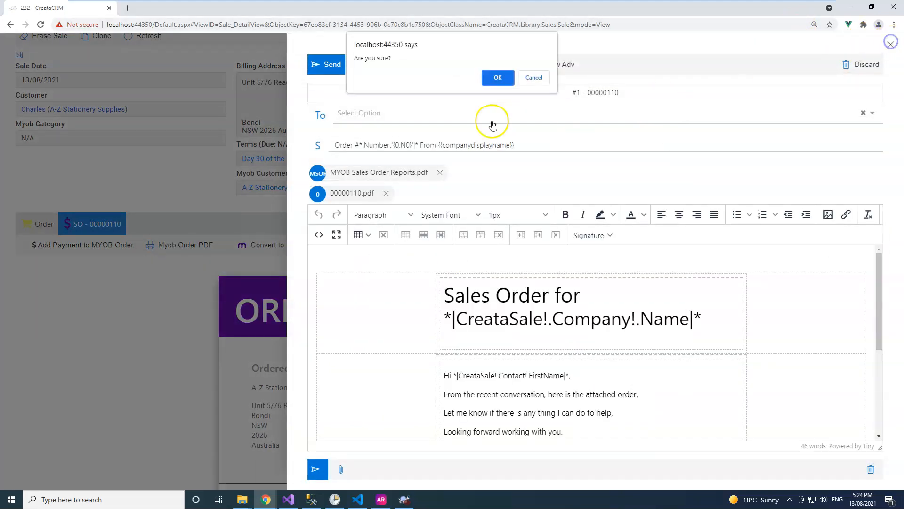
click(496, 75)
Download the MYOB order PDF using the MPS-INCIIPLN-2009 MYOB M-Powered Tax Inclusive form template.
click(189, 245)
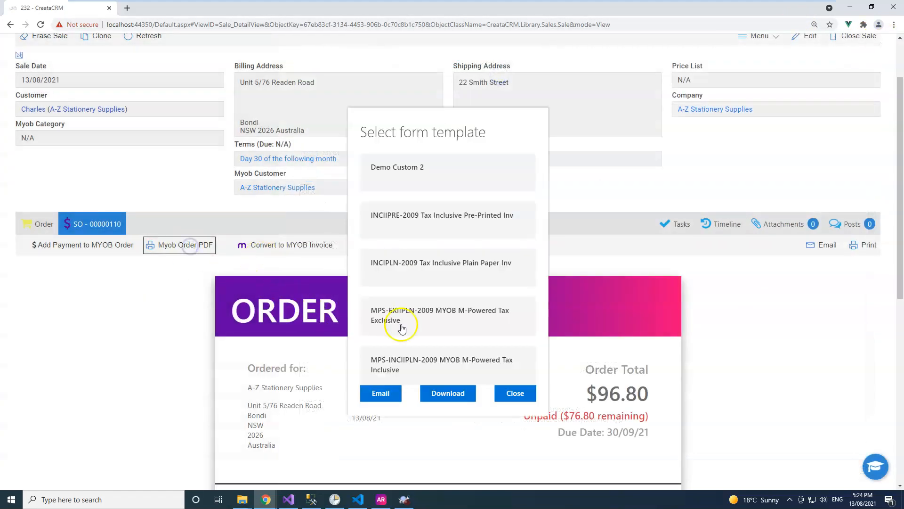
click(473, 403)
click(450, 323)
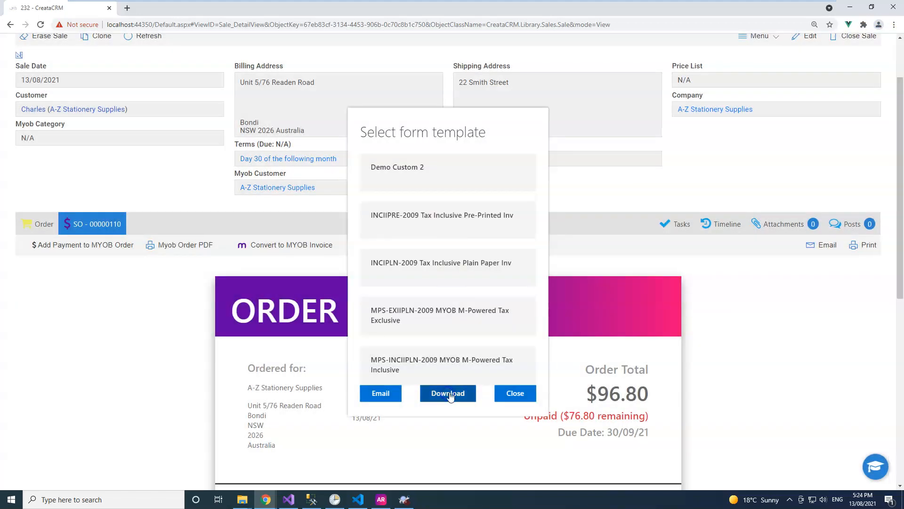
click(454, 364)
click(442, 393)
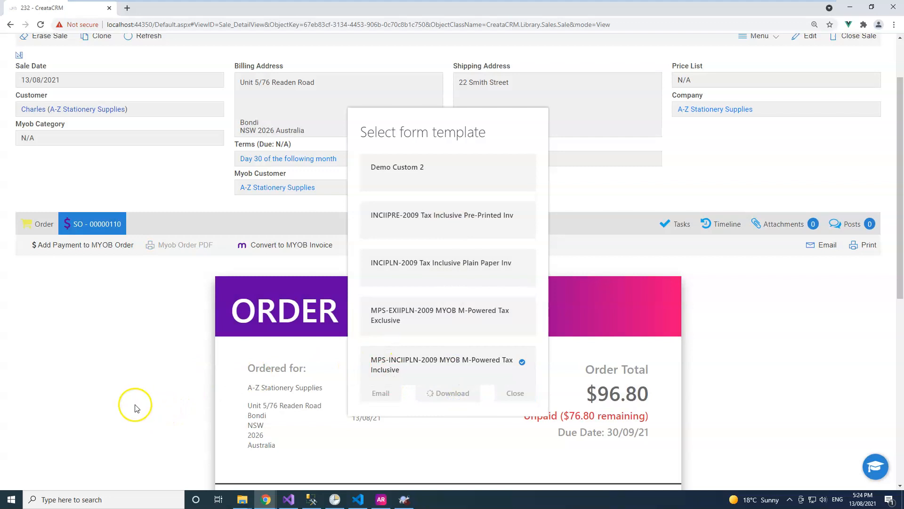
Open the downloaded order PDF and review its addresses, line items and balance due.
scroll(212, 452, down, 4)
click(20, 487)
click(64, 479)
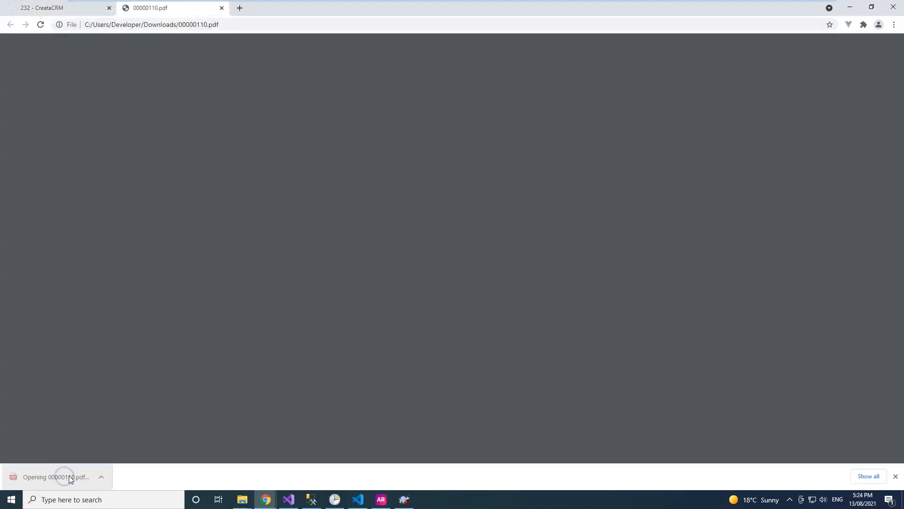
scroll(560, 373, down, 3)
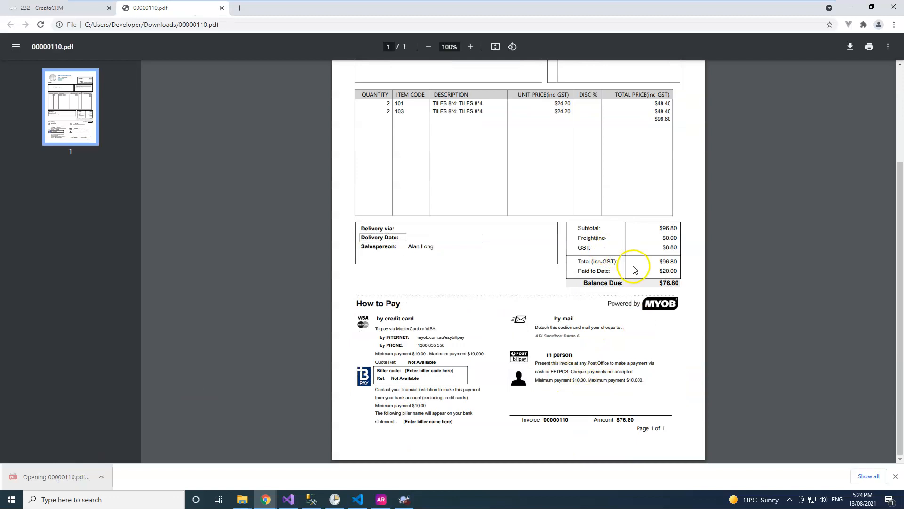
scroll(503, 357, up, 3)
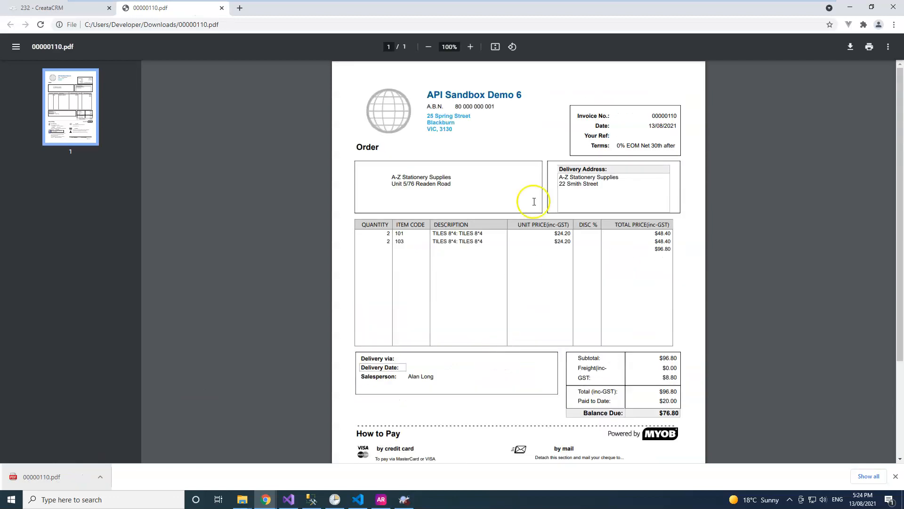
Return to the sale and view which print reports are available for the MYOB sales order.
click(85, 7)
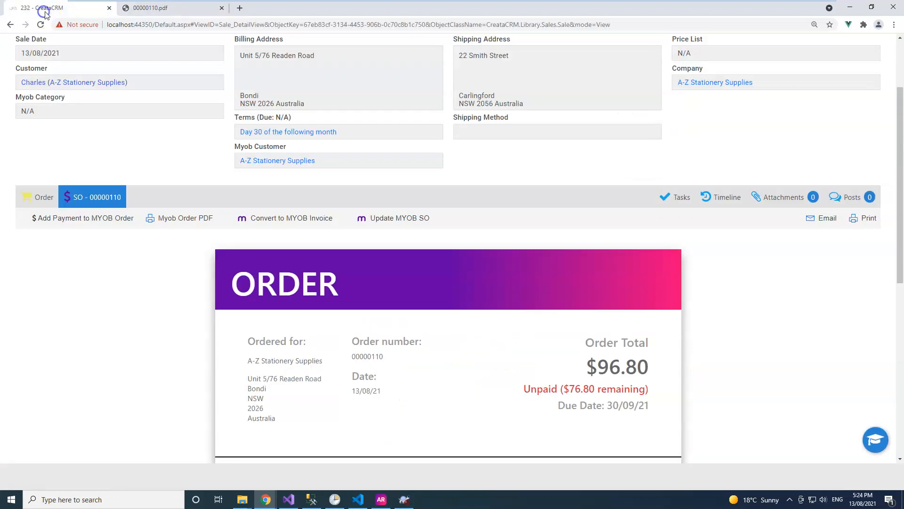
click(856, 221)
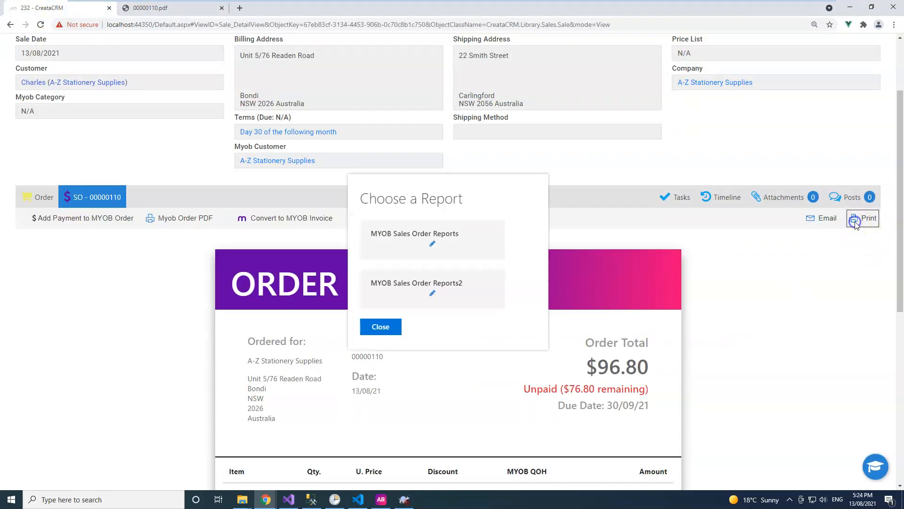
click(384, 325)
scroll(535, 351, up, 3)
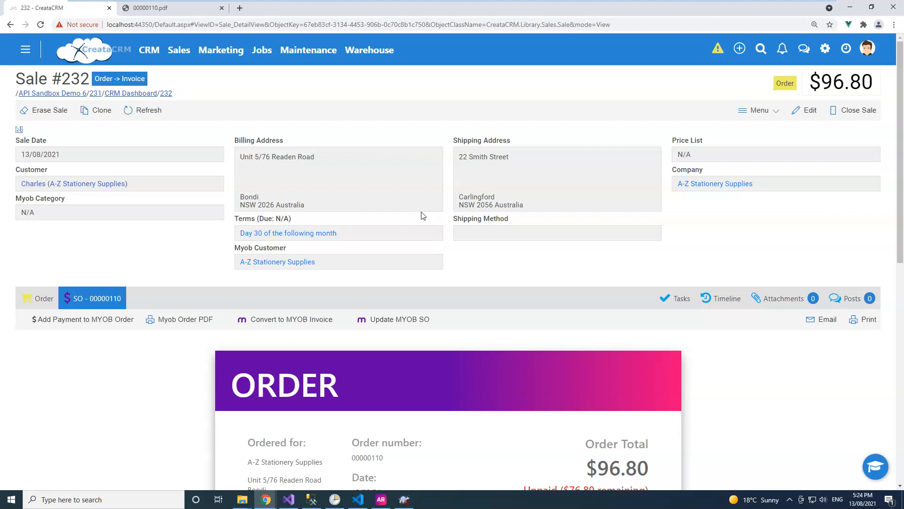
scroll(510, 297, down, 2)
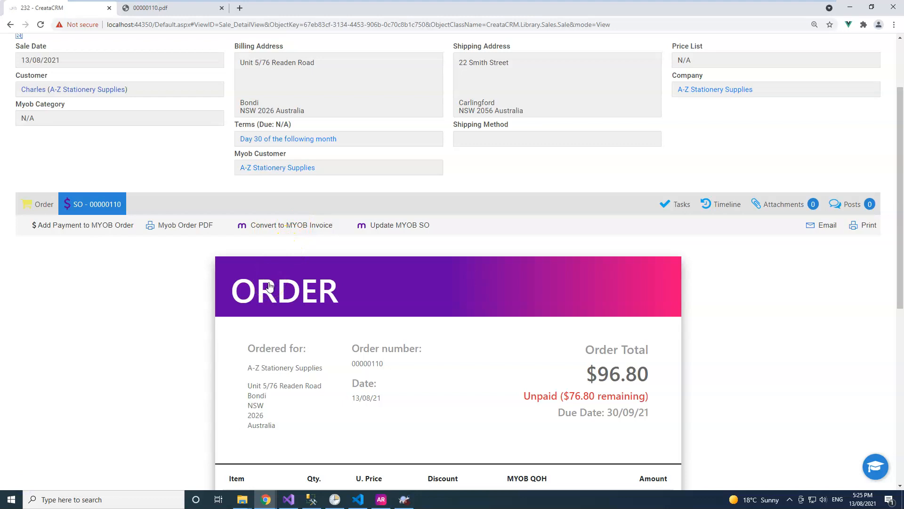
Edit the draft order of the sale and add a new line for the TILES 8*4 item with code 104.
click(34, 202)
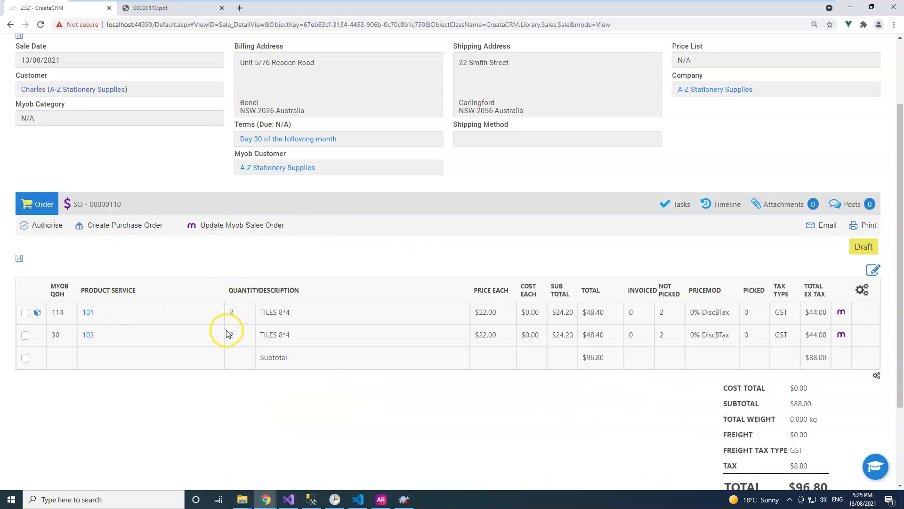
scroll(521, 196, up, 2)
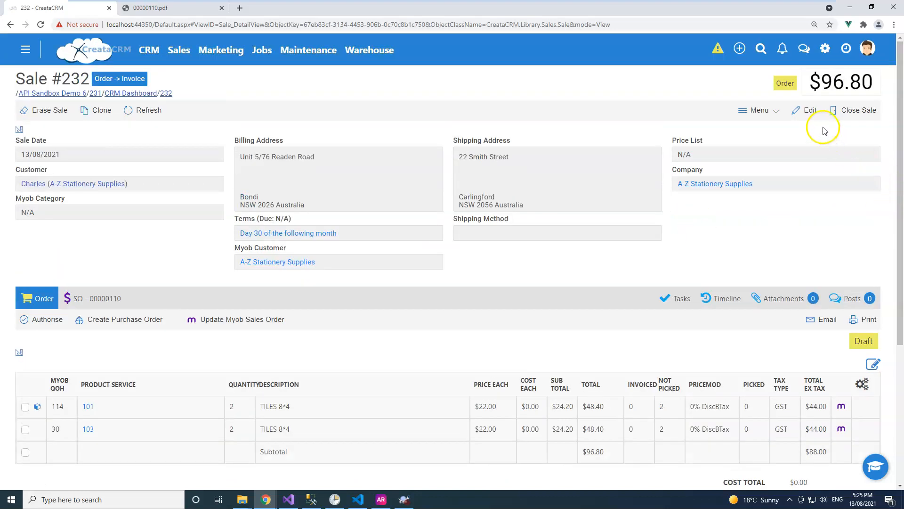
click(807, 110)
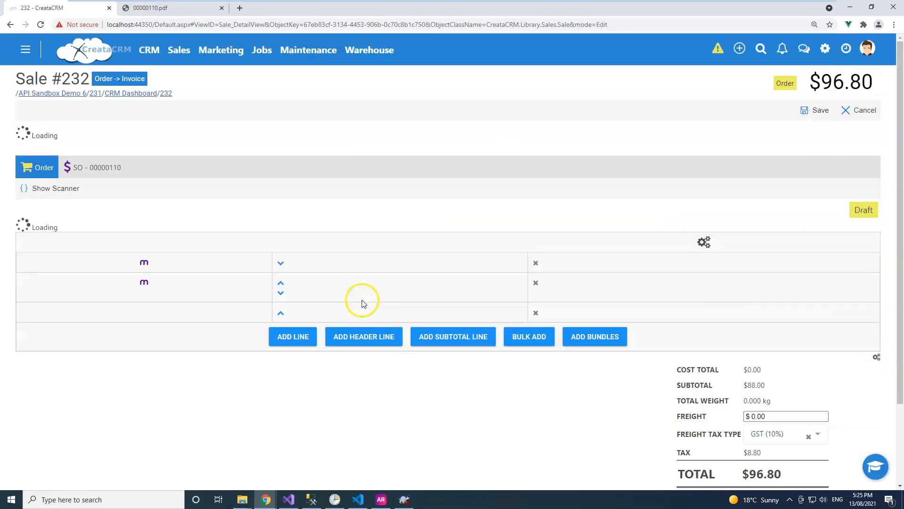
scroll(366, 292, down, 5)
click(292, 246)
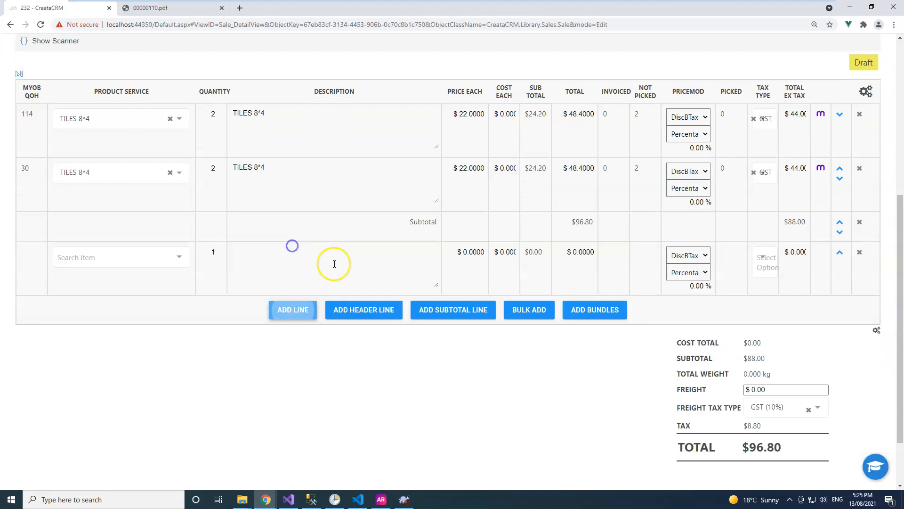
click(100, 255)
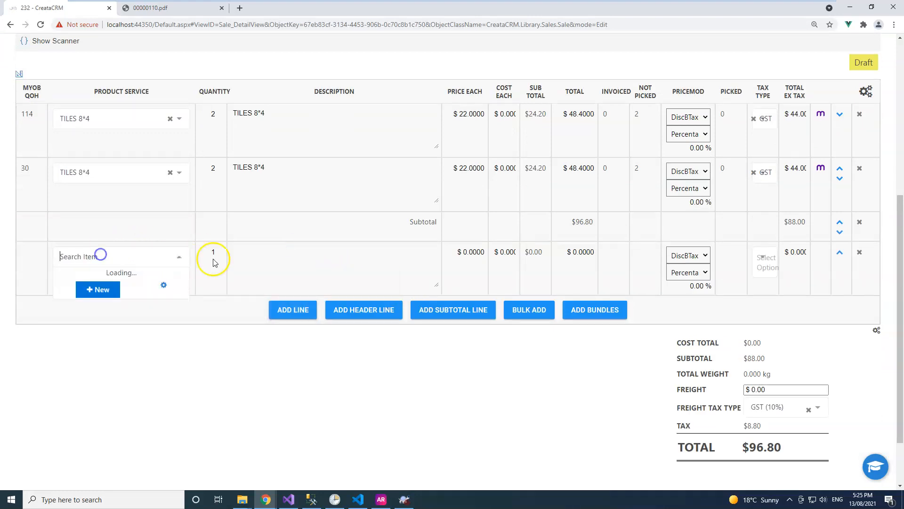
text(10)
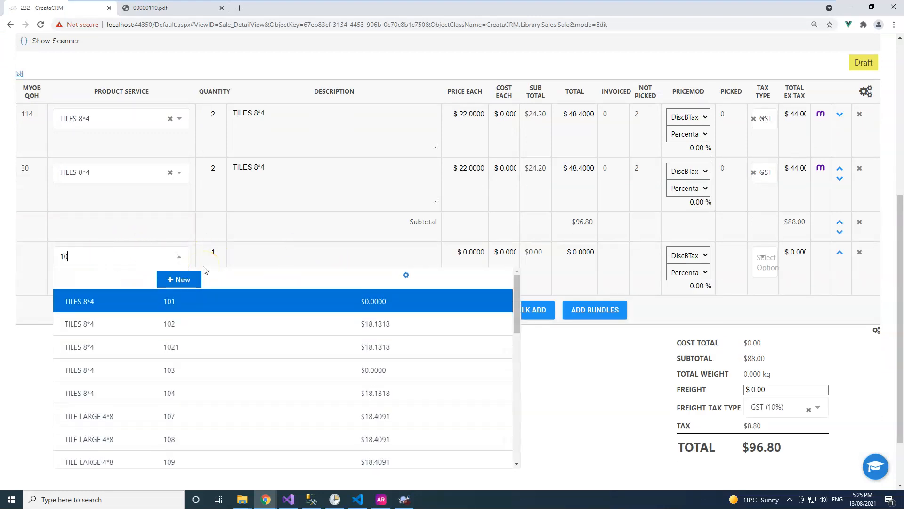
text(4)
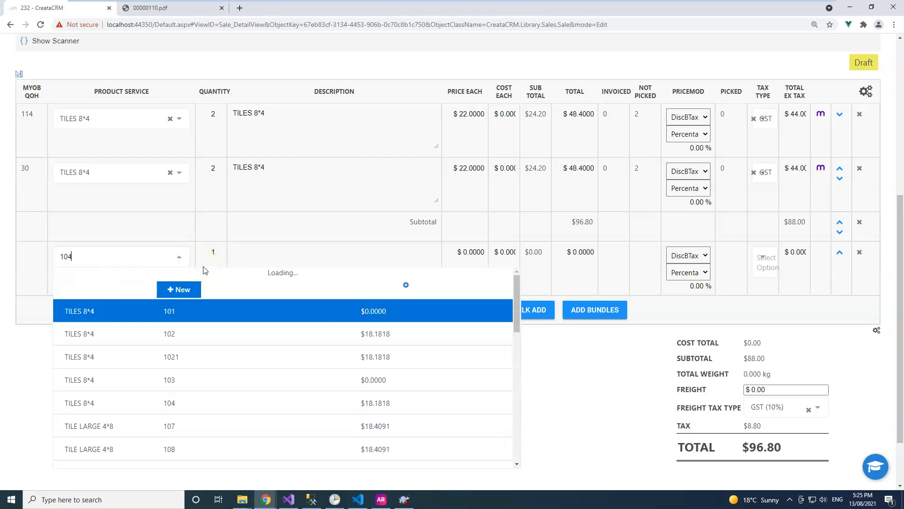
click(201, 304)
click(200, 306)
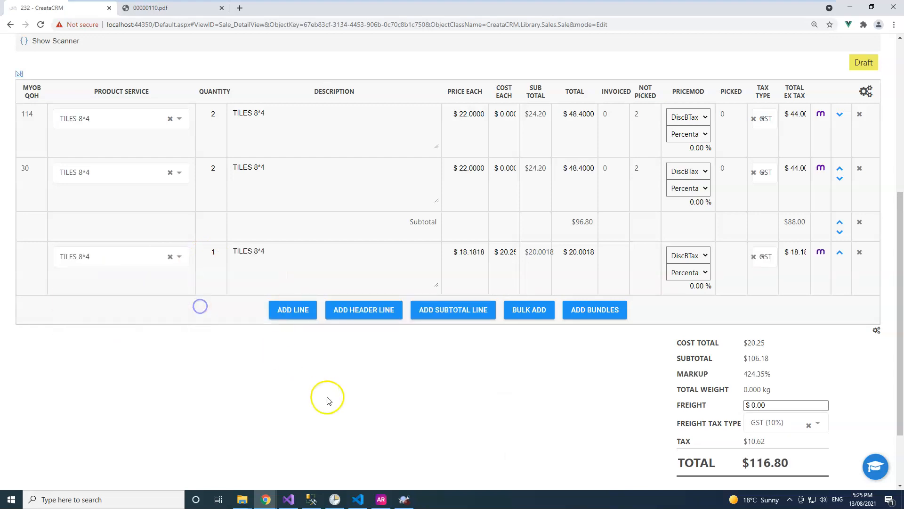
Set the quantity of the new item 104 line to 3 and save the sale.
scroll(415, 373, up, 2)
scroll(415, 373, up, 1)
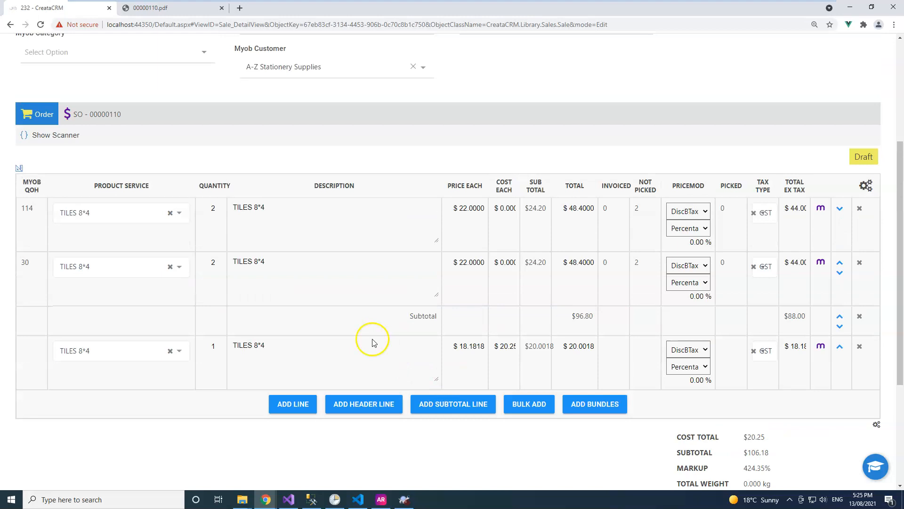
double_click(212, 346)
text(3)
scroll(598, 236, up, 5)
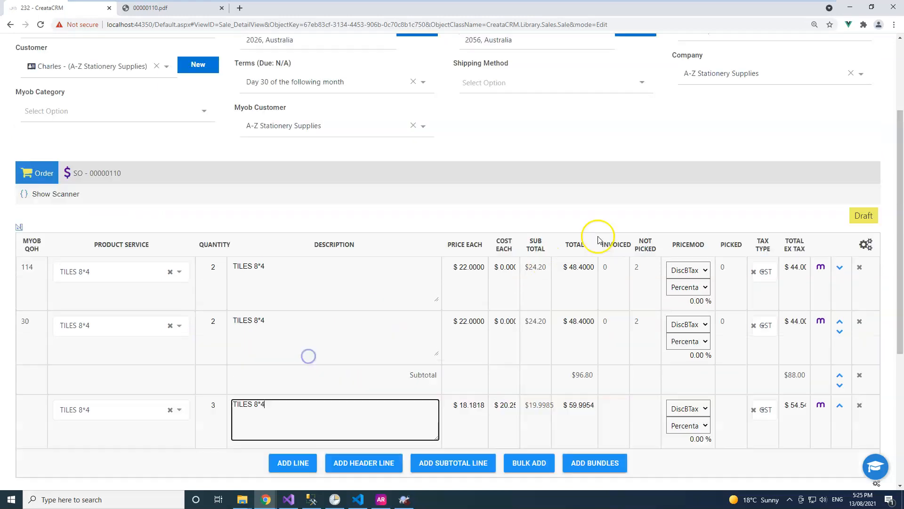
click(815, 110)
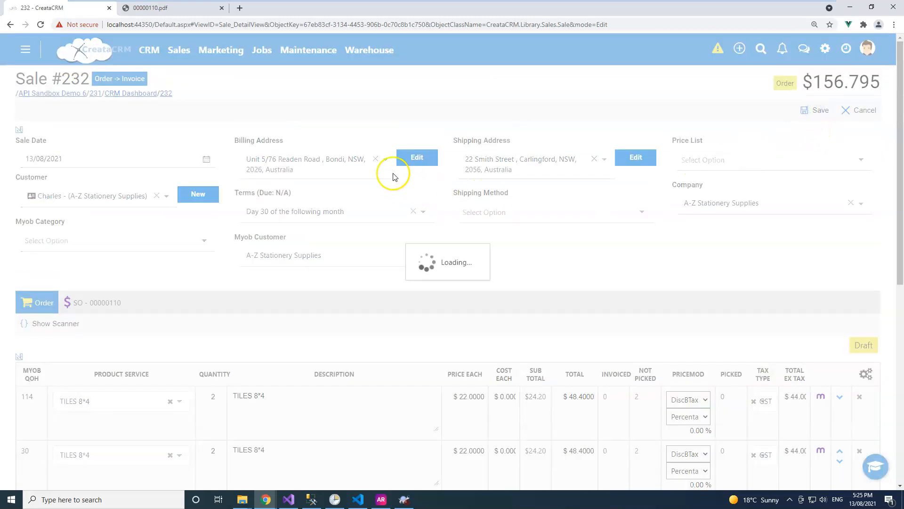
Compare the edited order with its MYOB sales order, and update the sales order in MYOB with the changes.
scroll(474, 249, down, 5)
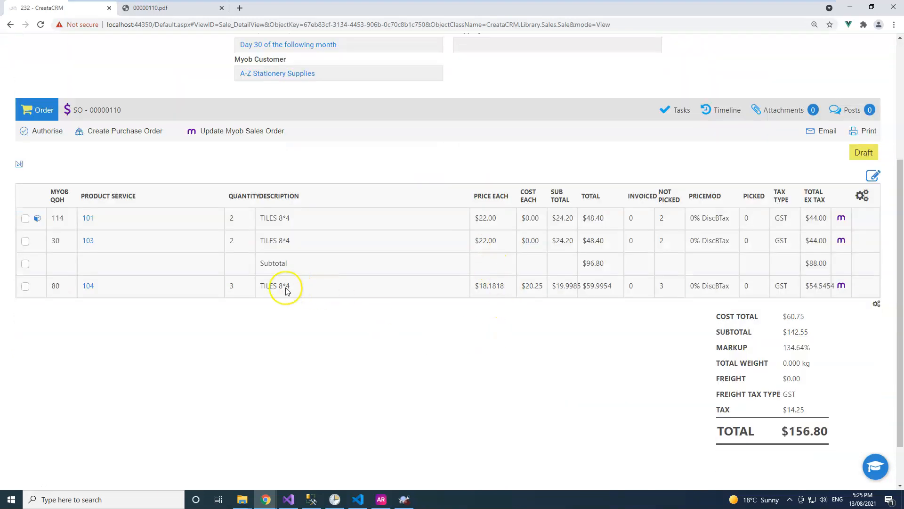
click(86, 118)
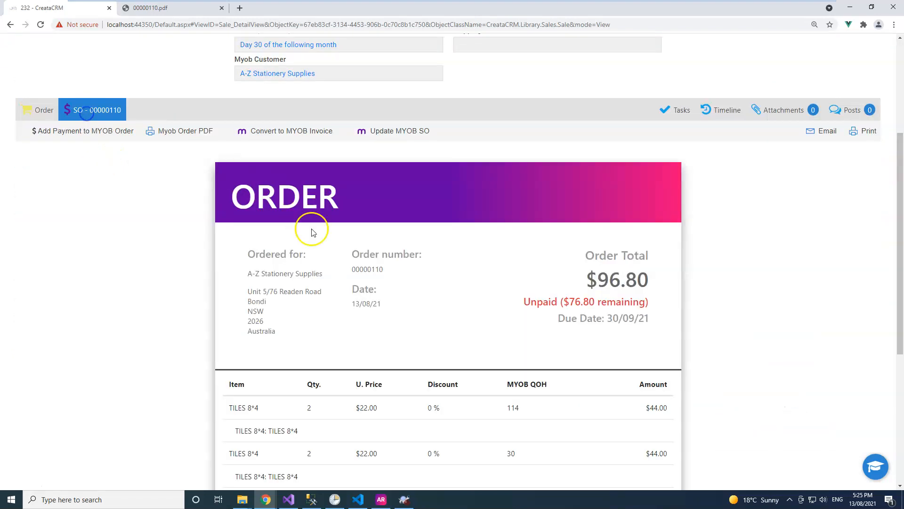
click(46, 111)
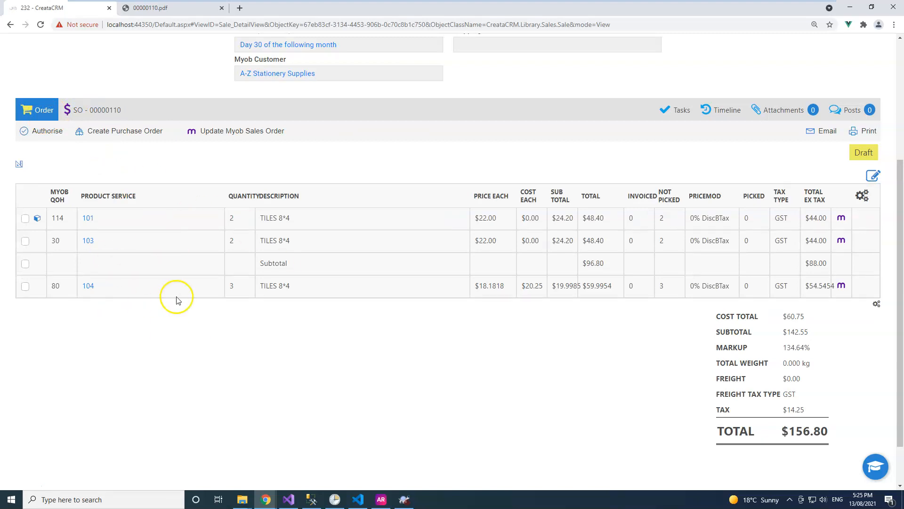
click(225, 132)
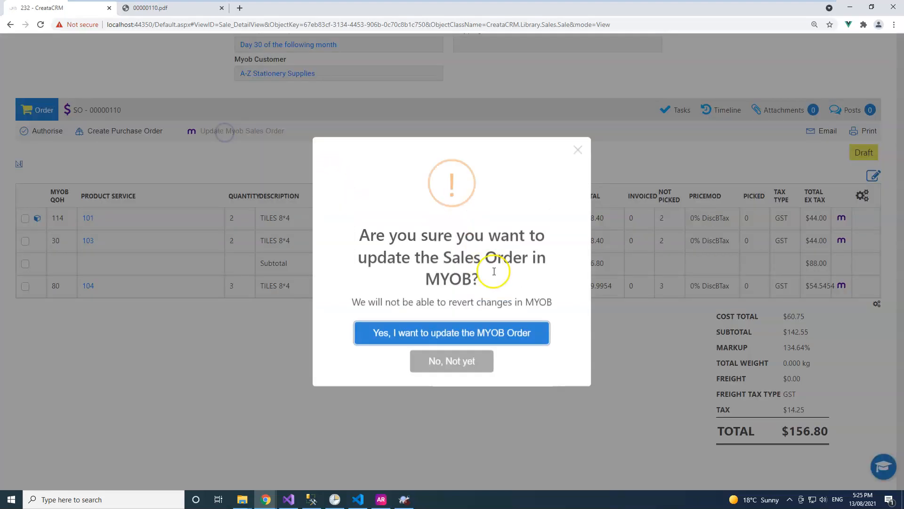
click(466, 333)
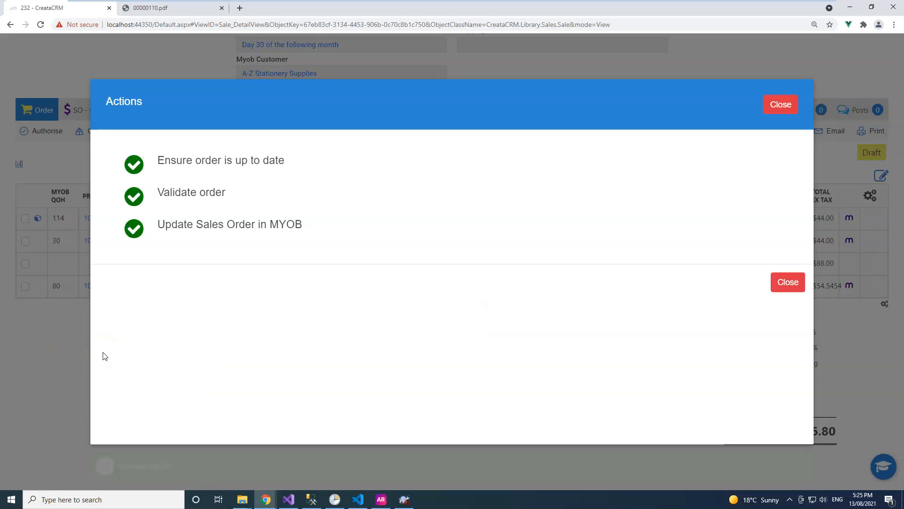
click(784, 282)
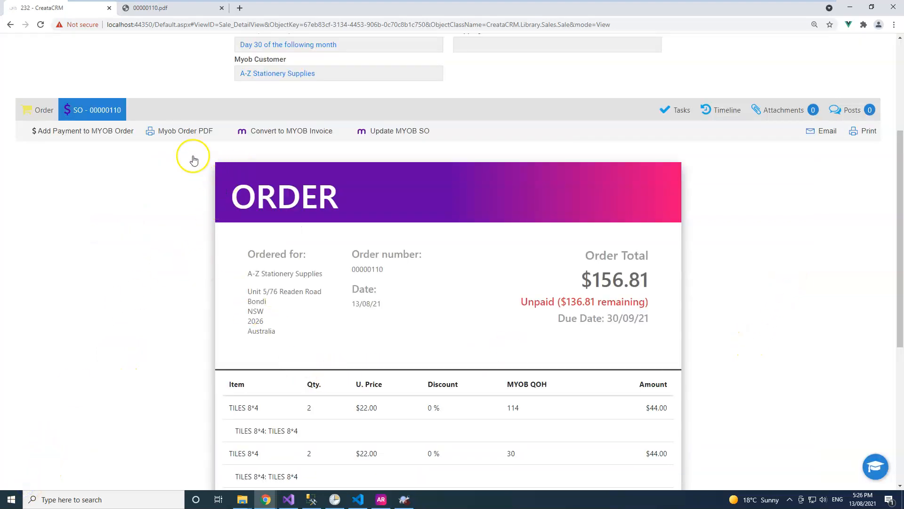
Download the updated MYOB order PDF using the MPS-EXIIPLN-2009 MYOB M-Powered Tax Exclusive form template.
click(172, 131)
click(194, 133)
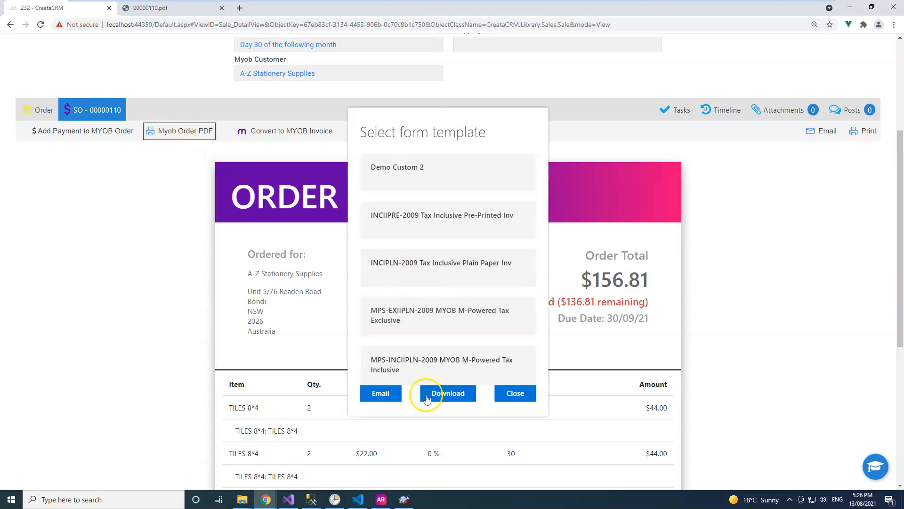
click(443, 327)
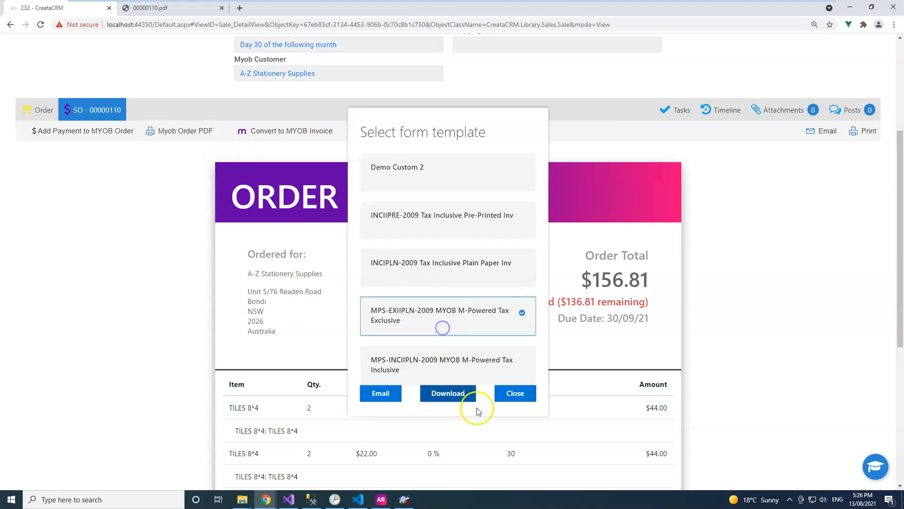
click(452, 396)
Check the updated line items in the MYOB order and in the downloaded PDF, including its balance due, and close the PDF.
scroll(75, 432, down, 2)
scroll(76, 432, down, 1)
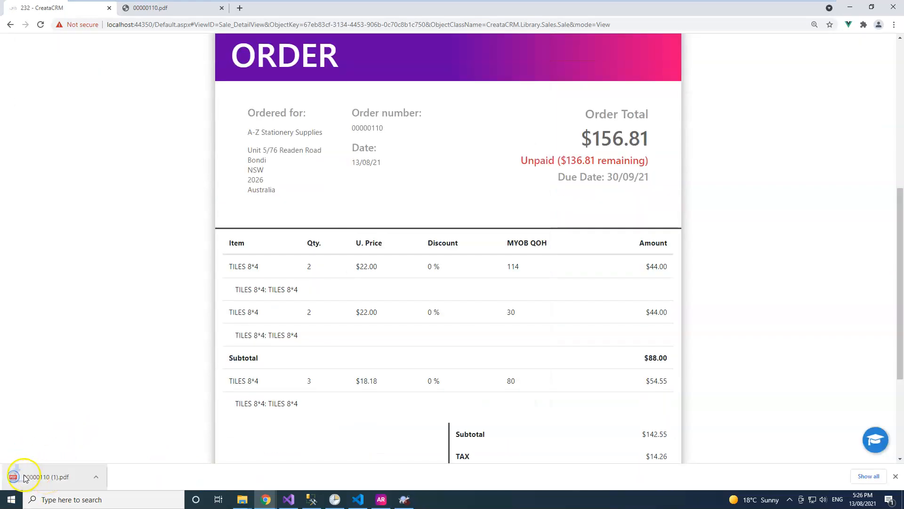
click(53, 475)
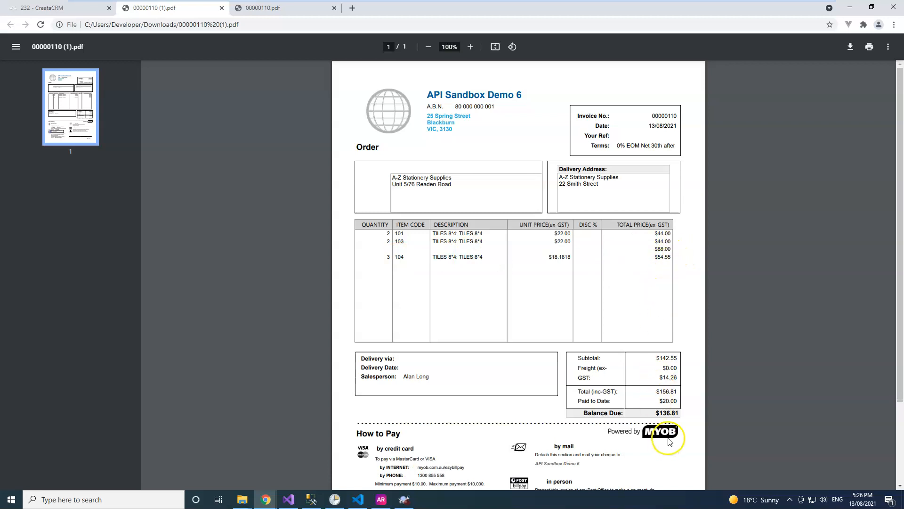
click(660, 402)
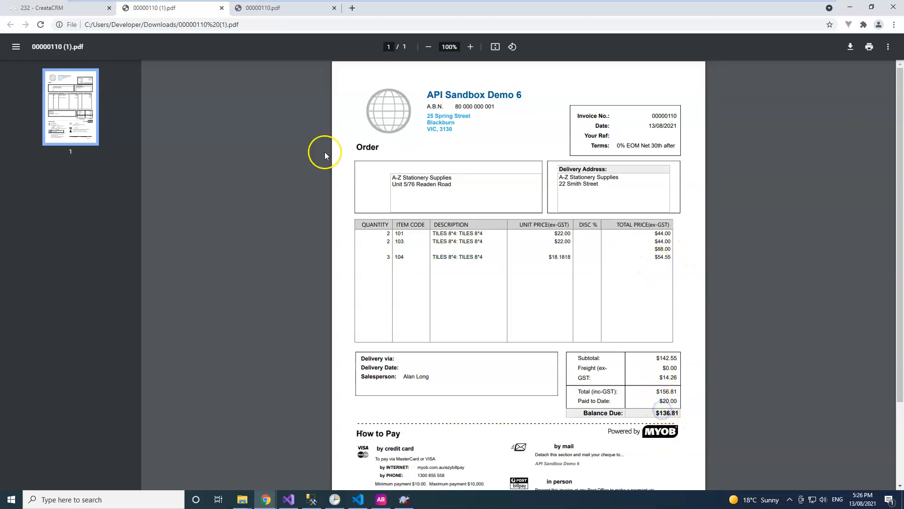
click(222, 10)
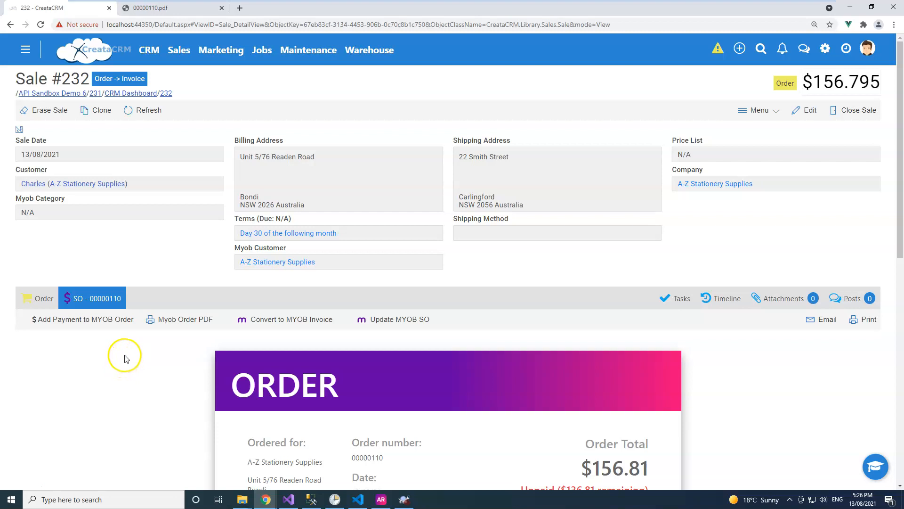
Convert the MYOB sales order to a MYOB invoice and close the completed actions list.
click(284, 323)
click(396, 330)
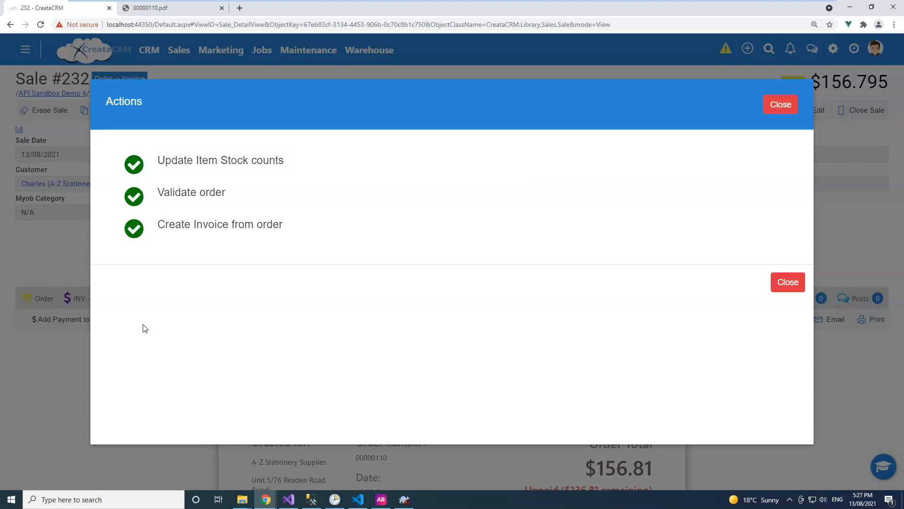
click(789, 281)
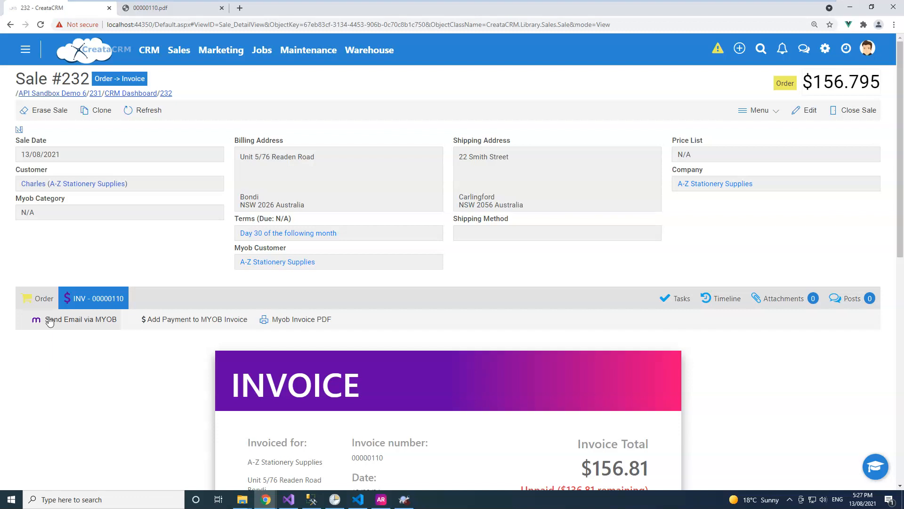
Examine the MYOB invoice's available actions, line items, totals and remaining unpaid amount, and look back at the original order.
scroll(356, 396, down, 7)
scroll(357, 397, up, 4)
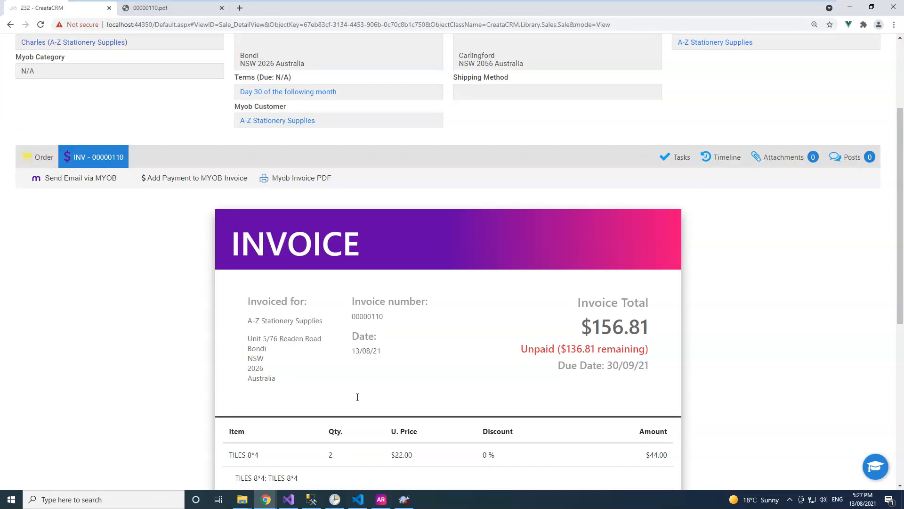
click(41, 157)
click(84, 159)
scroll(151, 320, up, 3)
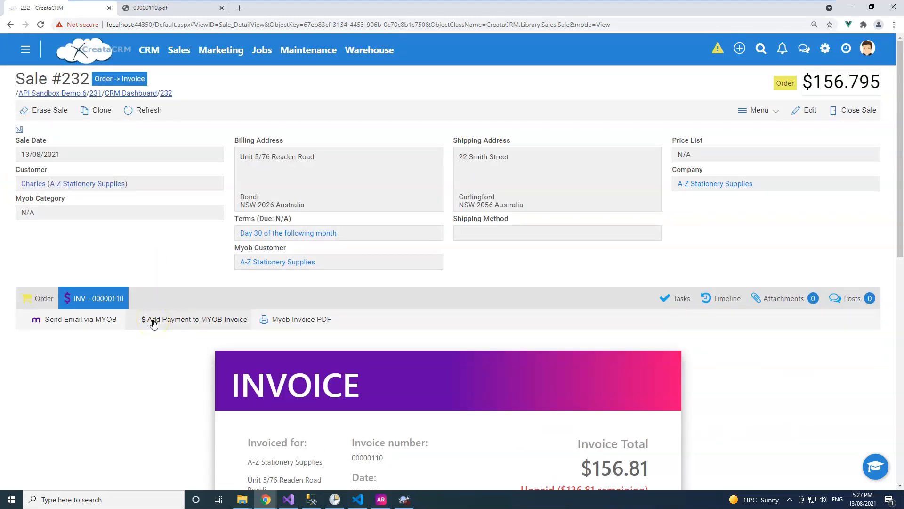
scroll(145, 395, down, 2)
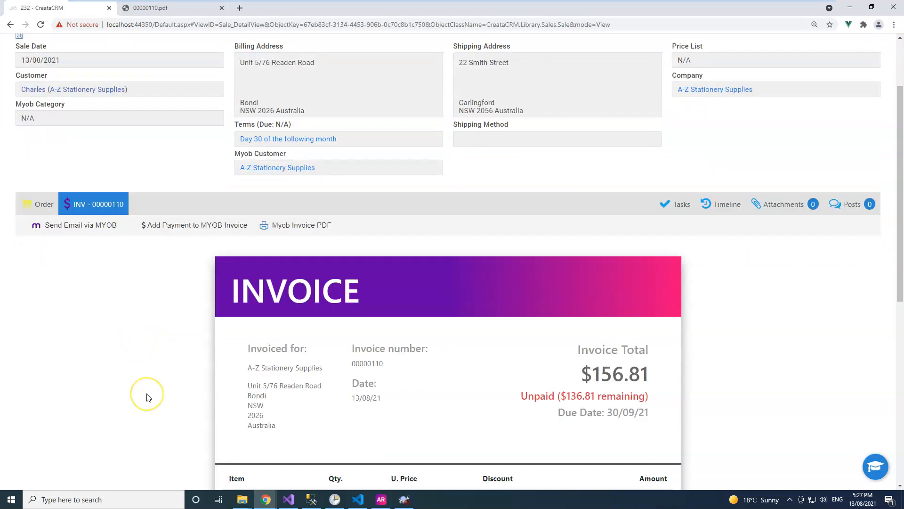
scroll(145, 396, up, 2)
scroll(147, 396, down, 3)
scroll(147, 398, up, 2)
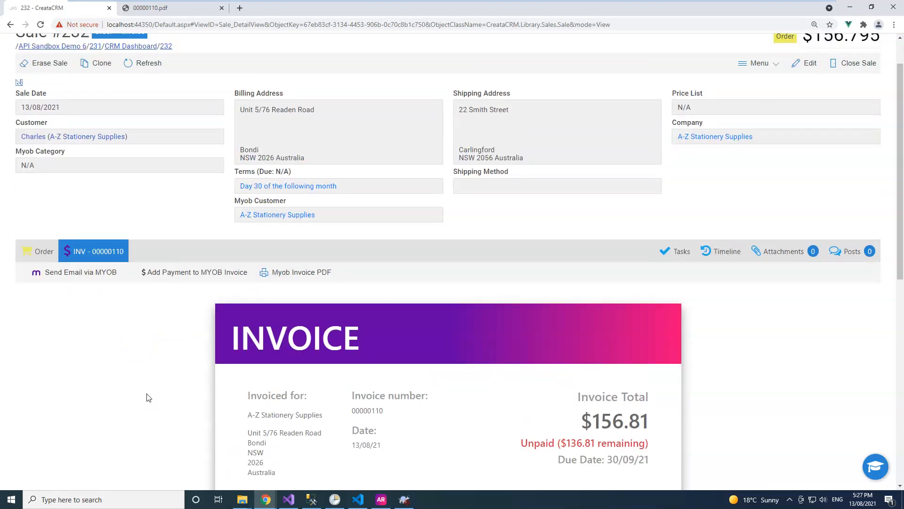
scroll(148, 398, down, 4)
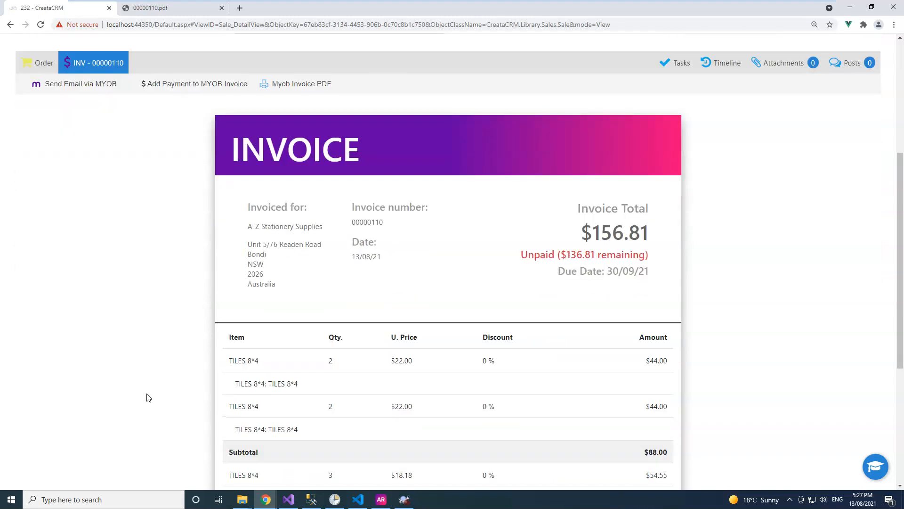
scroll(149, 398, down, 4)
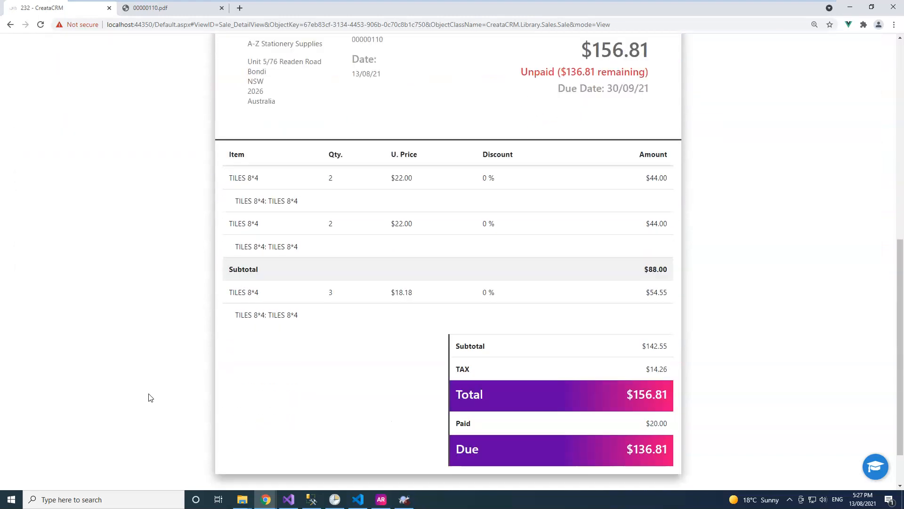
scroll(149, 398, up, 4)
scroll(149, 398, up, 2)
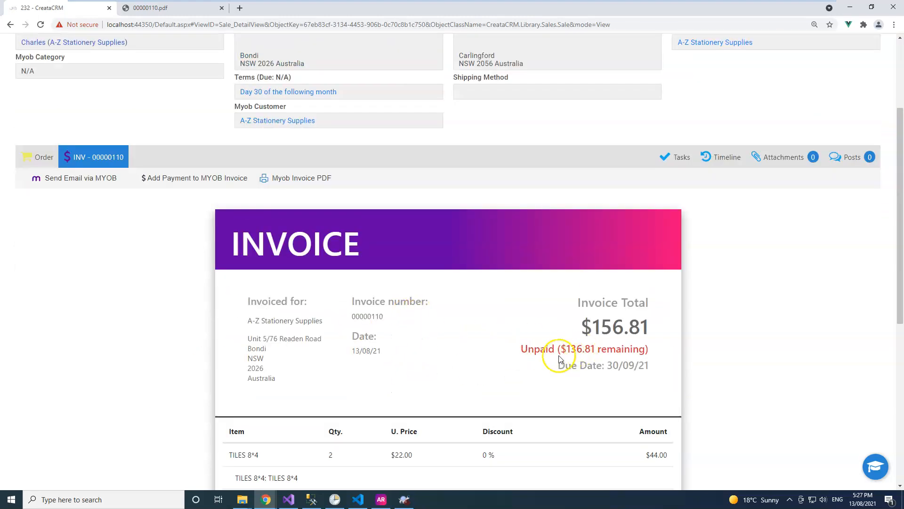
drag(566, 350, 599, 346)
click(368, 344)
drag(599, 347, 590, 348)
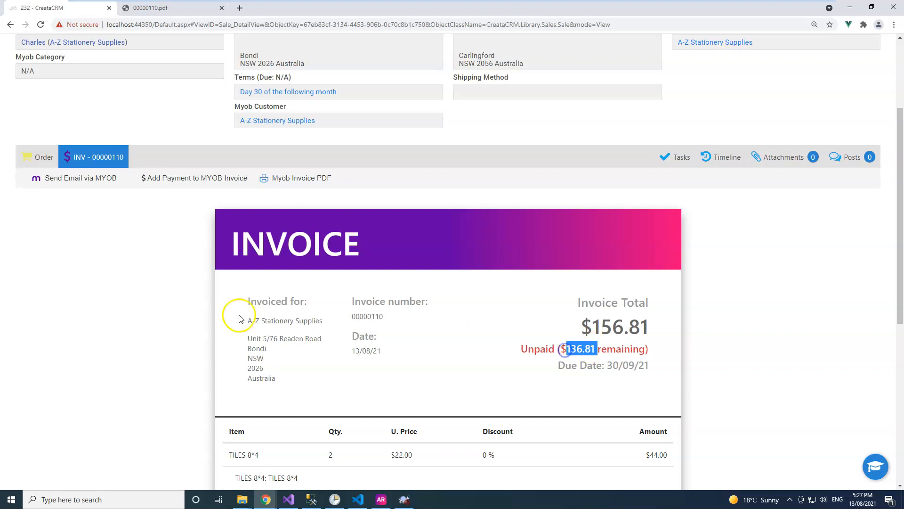
Start emailing the invoice via MYOB, clear the undefined recipient and select the From Clearwater Pty Ltd (Default) email template.
click(84, 188)
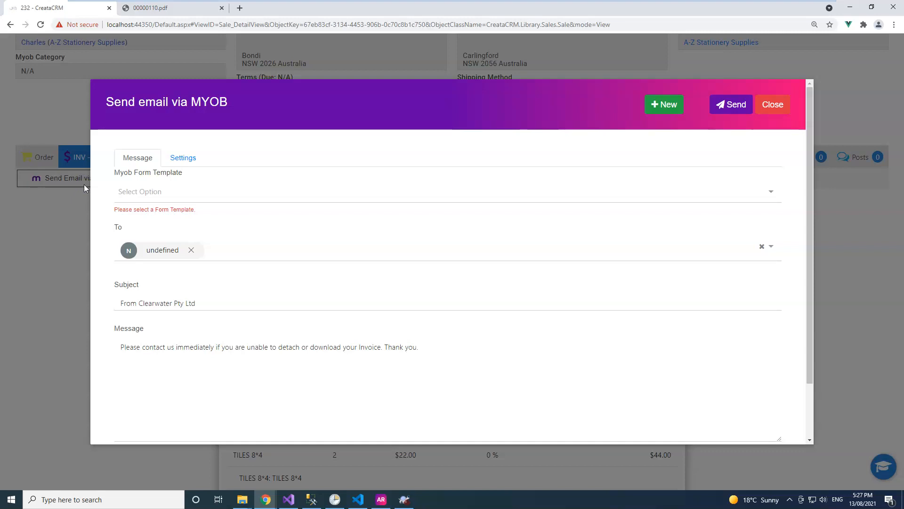
click(191, 250)
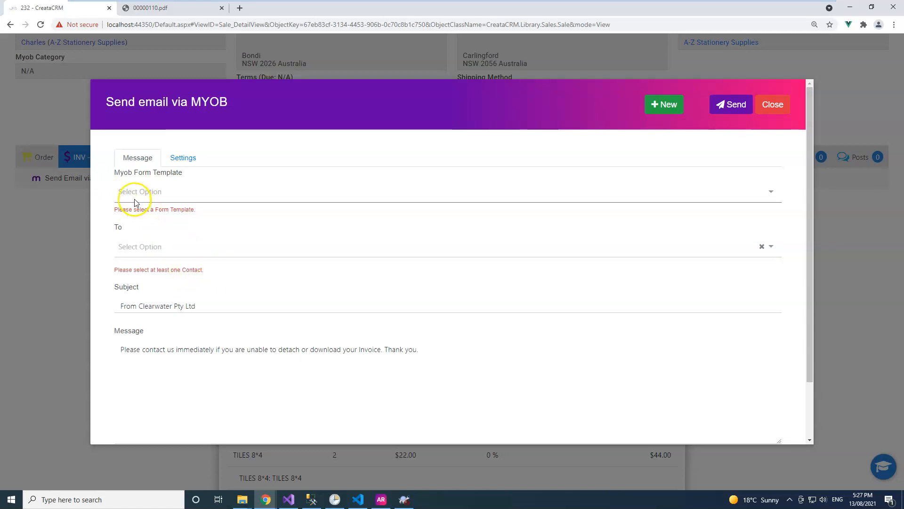
click(174, 157)
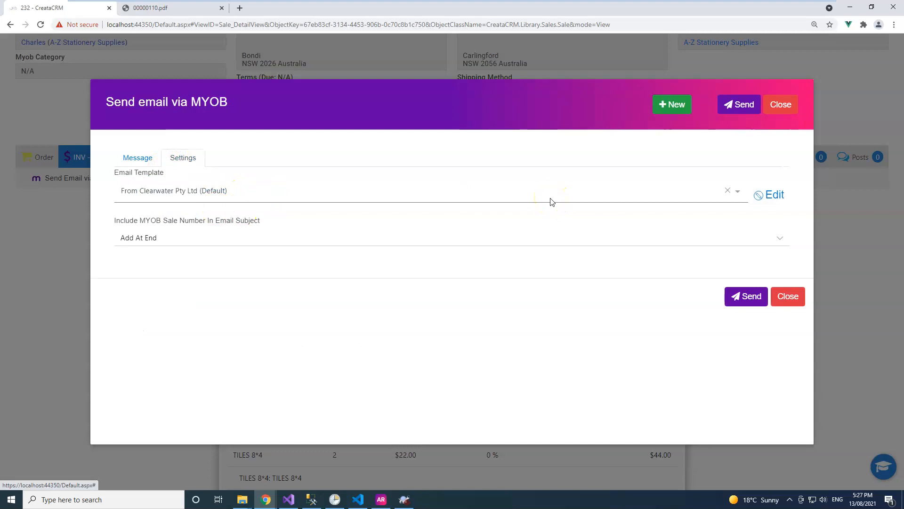
click(464, 194)
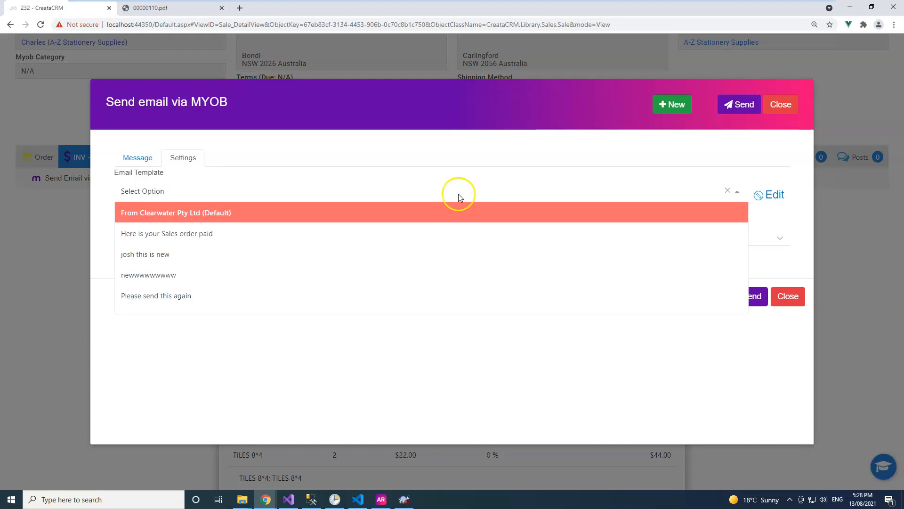
click(450, 217)
click(474, 195)
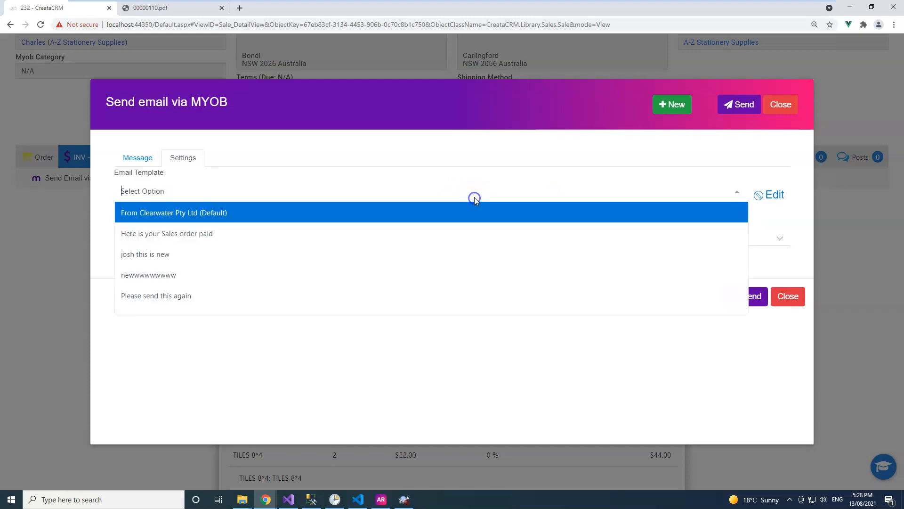
click(446, 221)
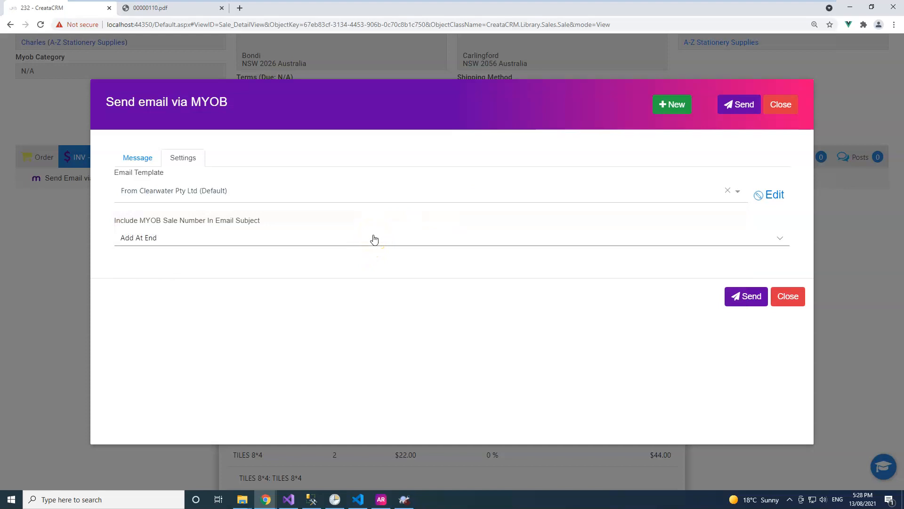
Set the MYOB form template to INCIIPRE-2009 Tax Inclusive Pre-Printed Inv and add the contact's e-mail as recipient.
click(137, 158)
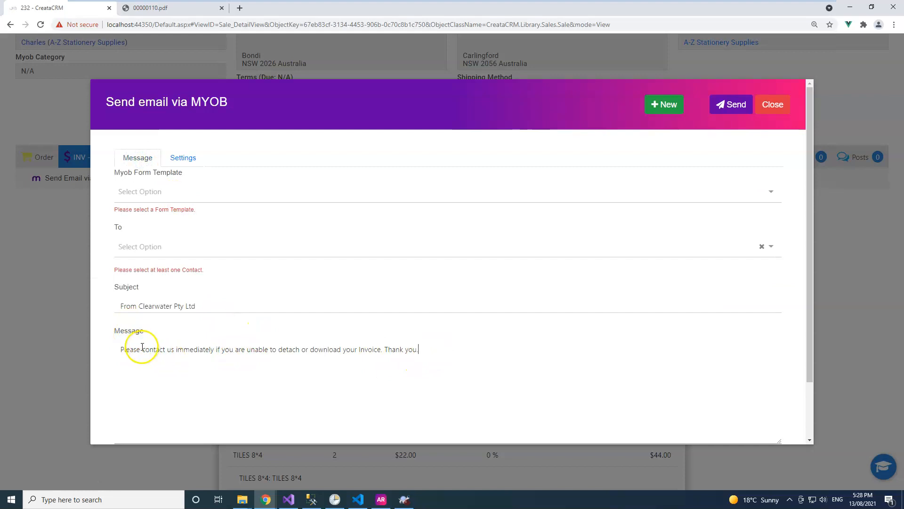
double_click(118, 332)
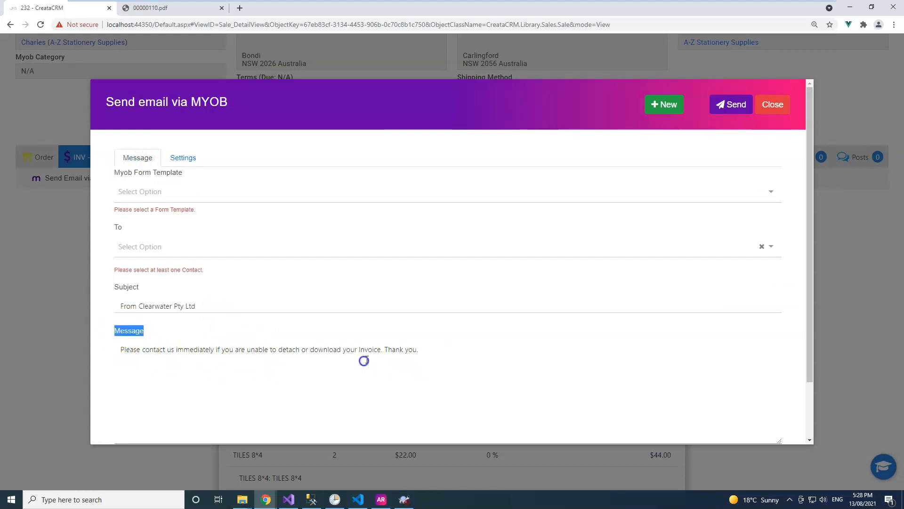
drag(424, 349, 109, 362)
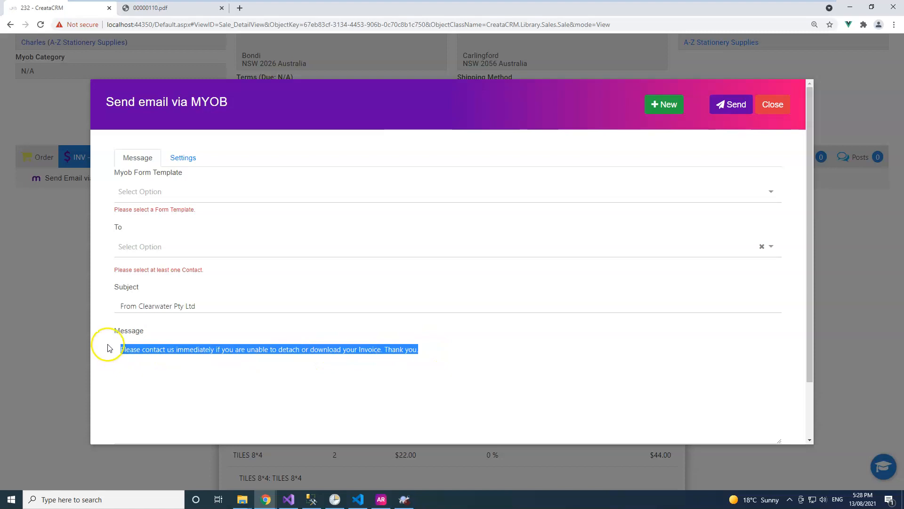
click(175, 194)
click(175, 254)
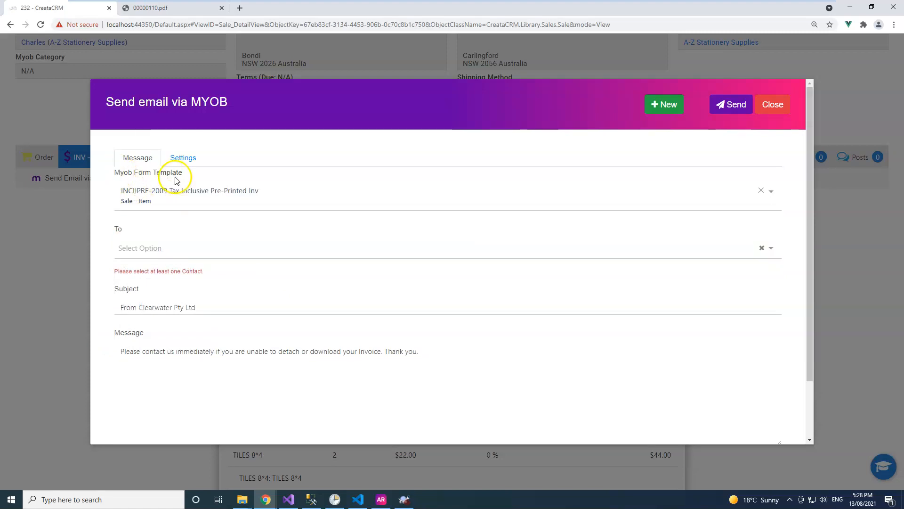
click(188, 249)
text(reece)
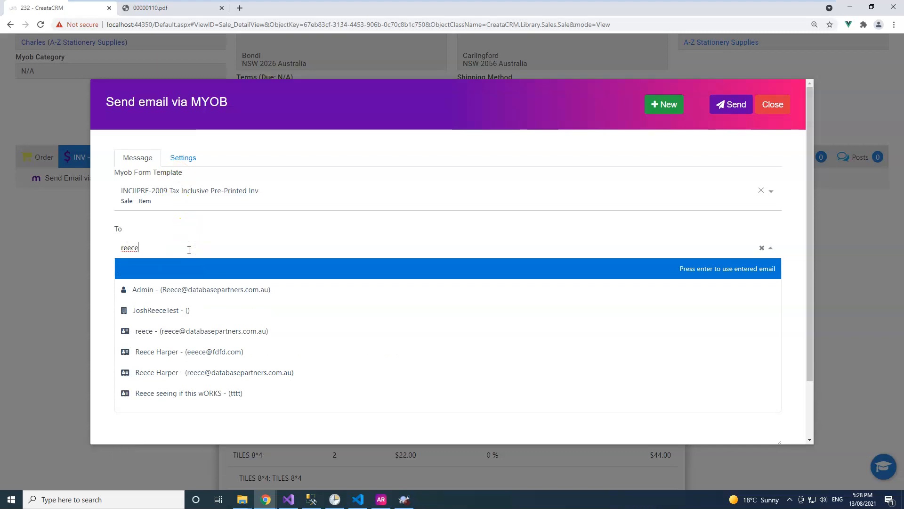
click(218, 331)
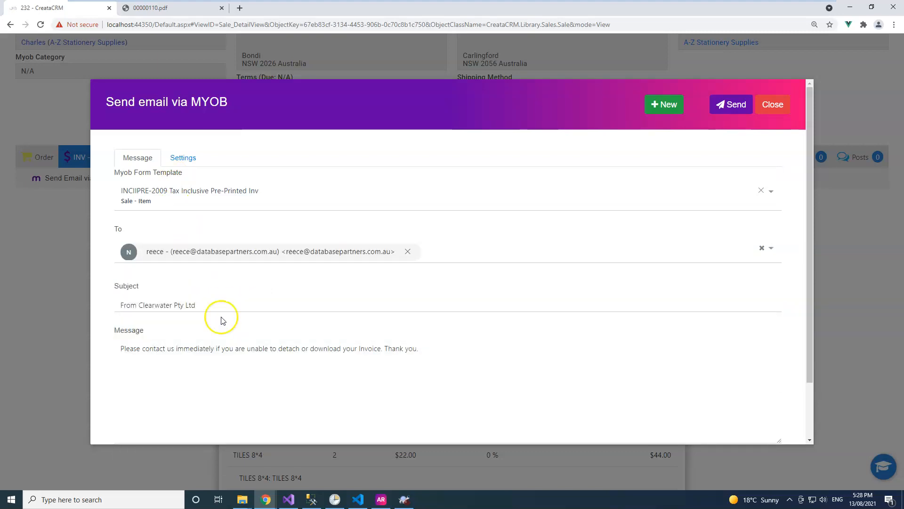
Recheck the email's settings and message, and send the invoice email via MYOB.
click(183, 159)
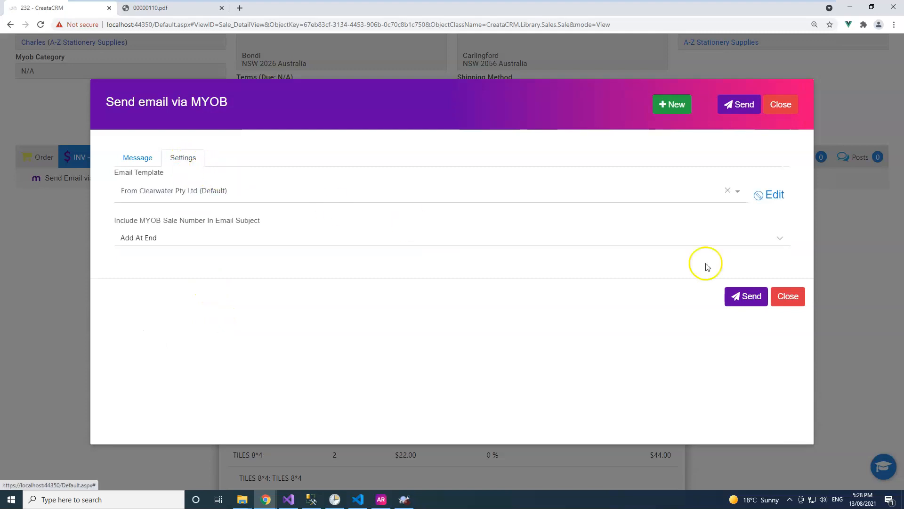
click(147, 157)
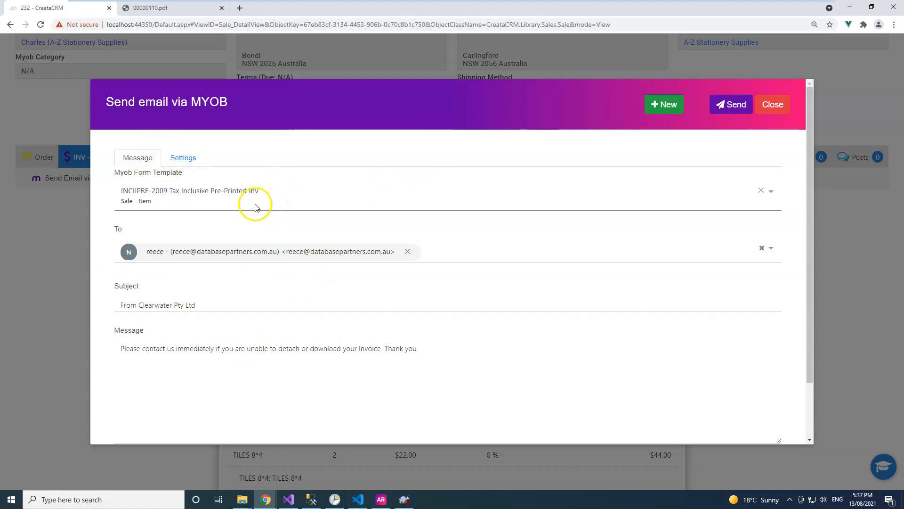
click(182, 159)
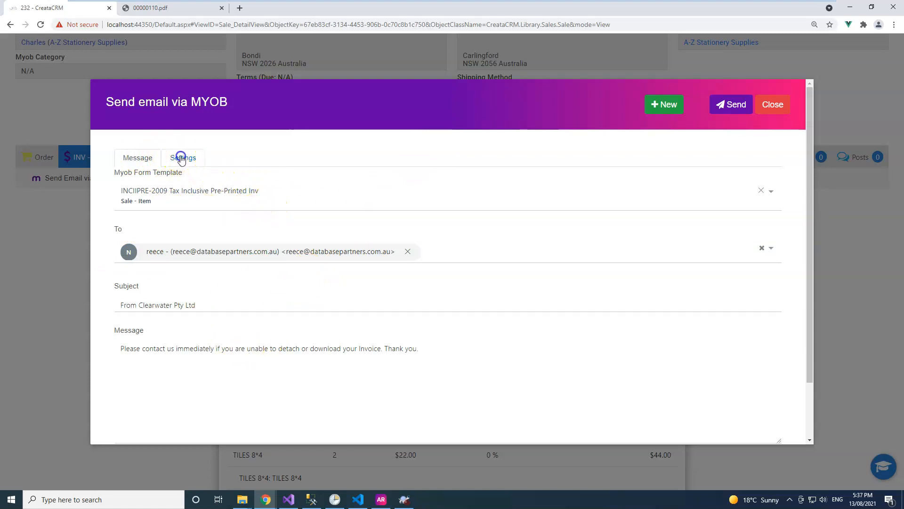
click(141, 157)
click(725, 108)
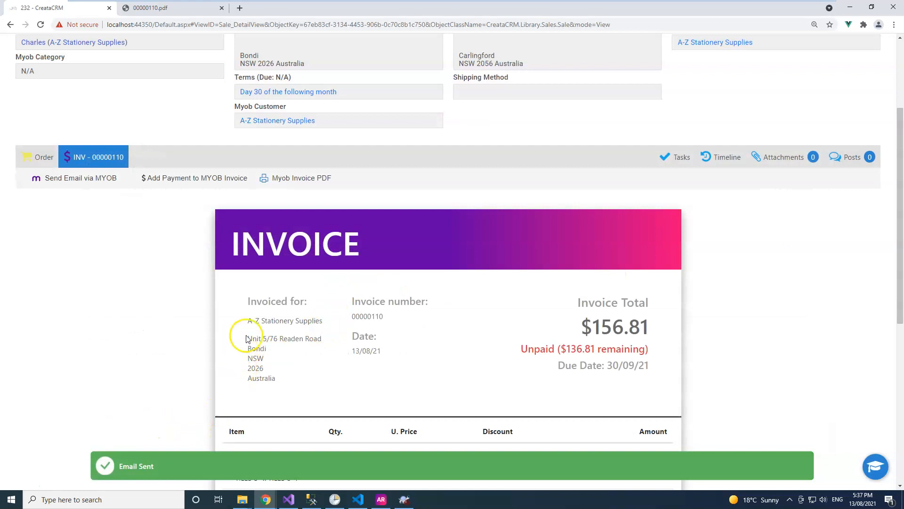
Check the sale's timeline for the sent invoice email and the sale history, and return to the order.
scroll(19, 478, up, 3)
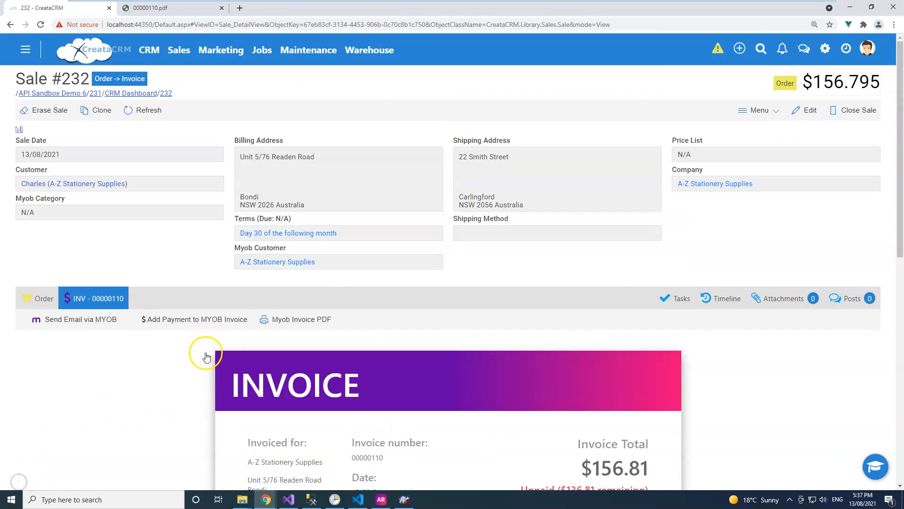
click(726, 300)
scroll(415, 358, down, 2)
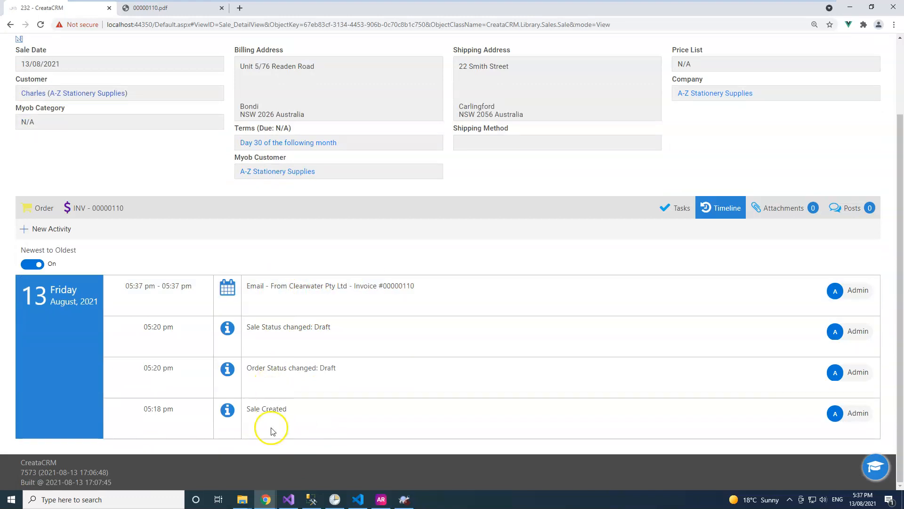
drag(254, 408, 337, 409)
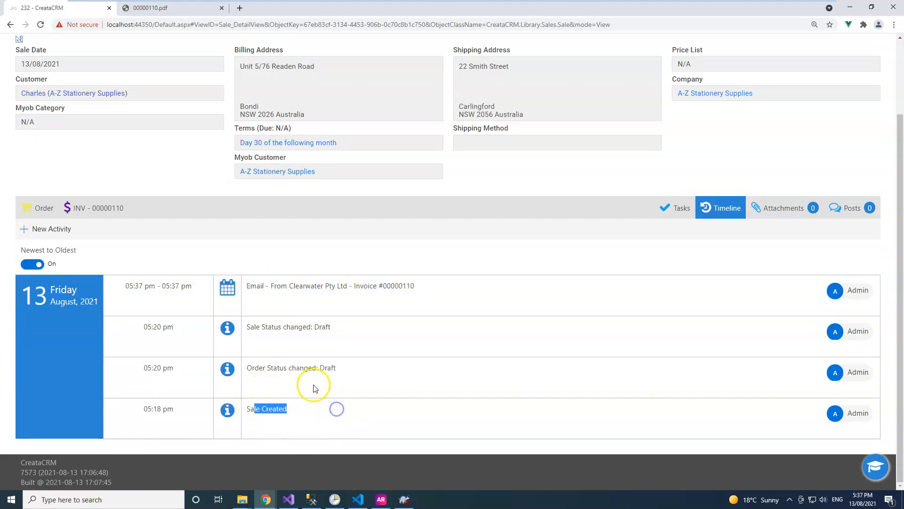
click(44, 208)
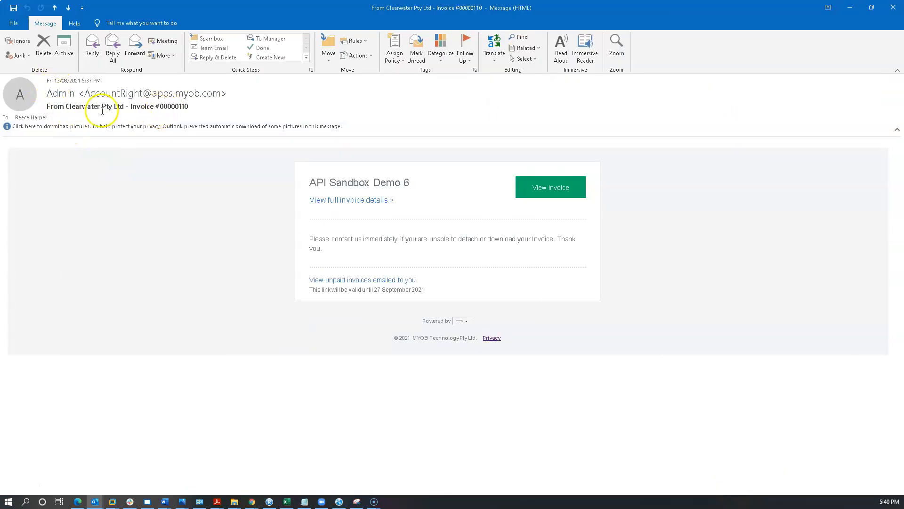
View the invoice from the received Outlook email, examine its line items and amount due in the MYOB portal, and return to the CRM.
click(563, 193)
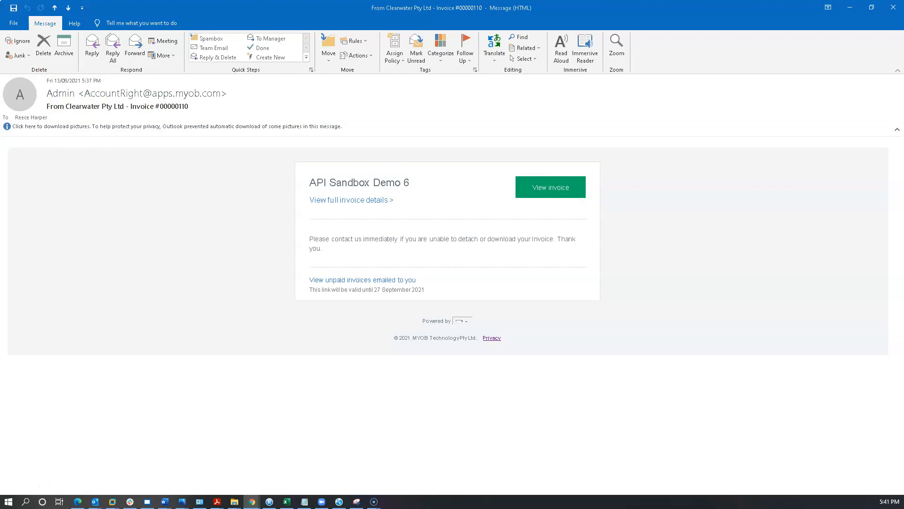
scroll(519, 311, down, 3)
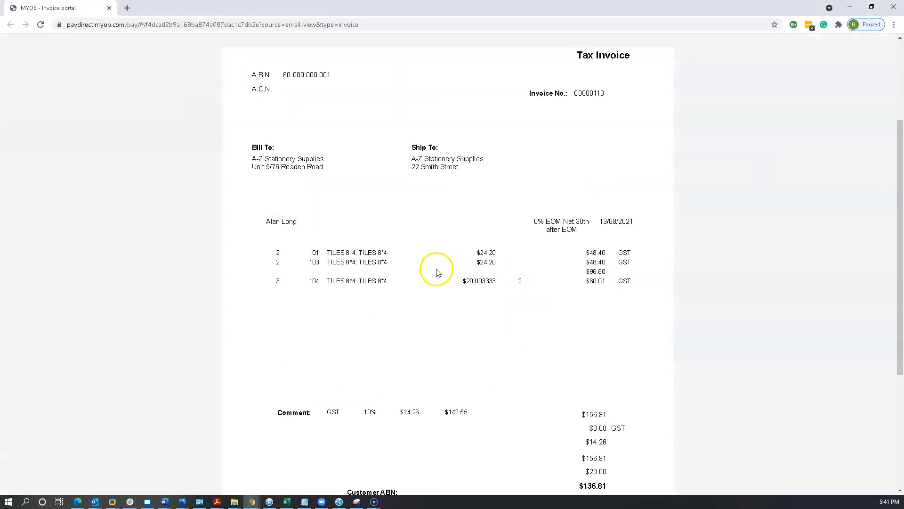
scroll(436, 270, up, 3)
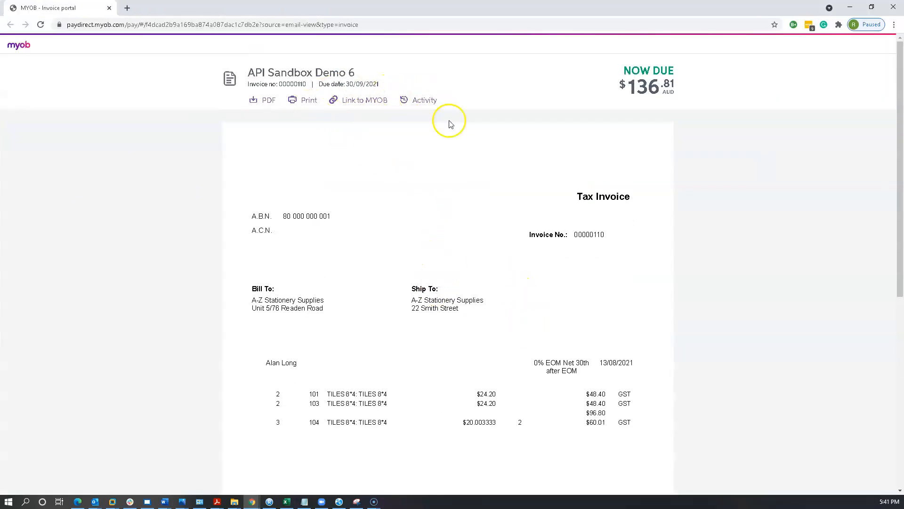
scroll(460, 266, down, 7)
scroll(461, 329, up, 5)
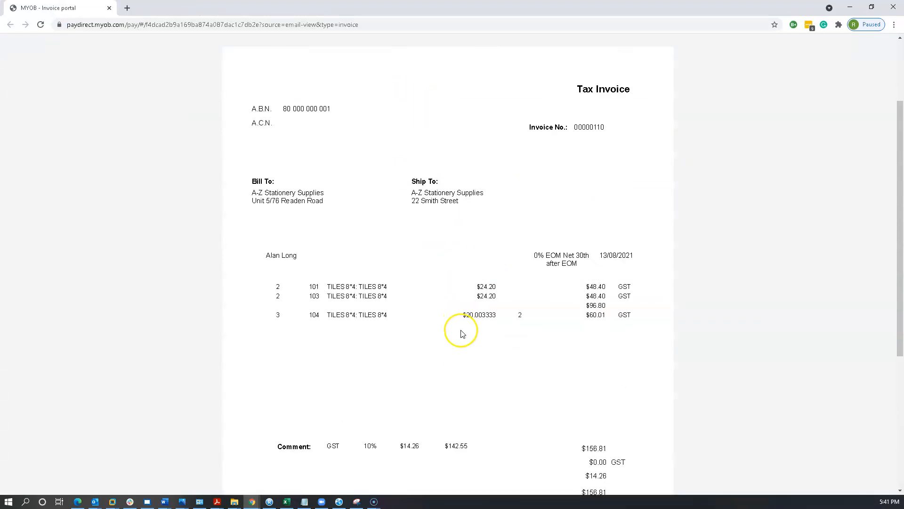
scroll(461, 329, up, 3)
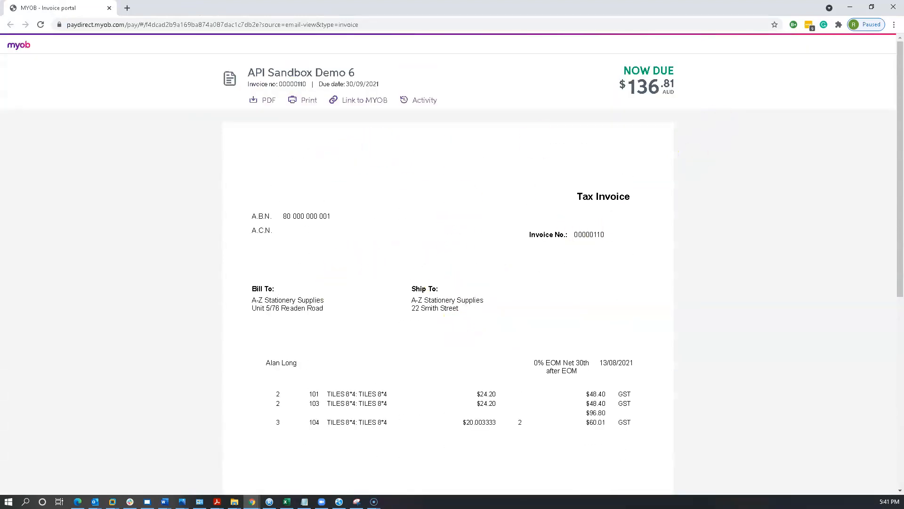
triple_click(634, 86)
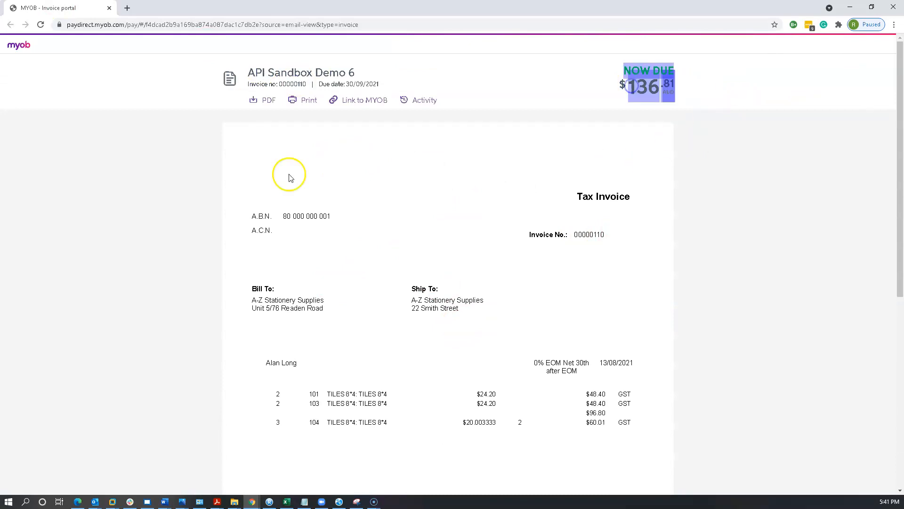
drag(61, 8, 0, 10)
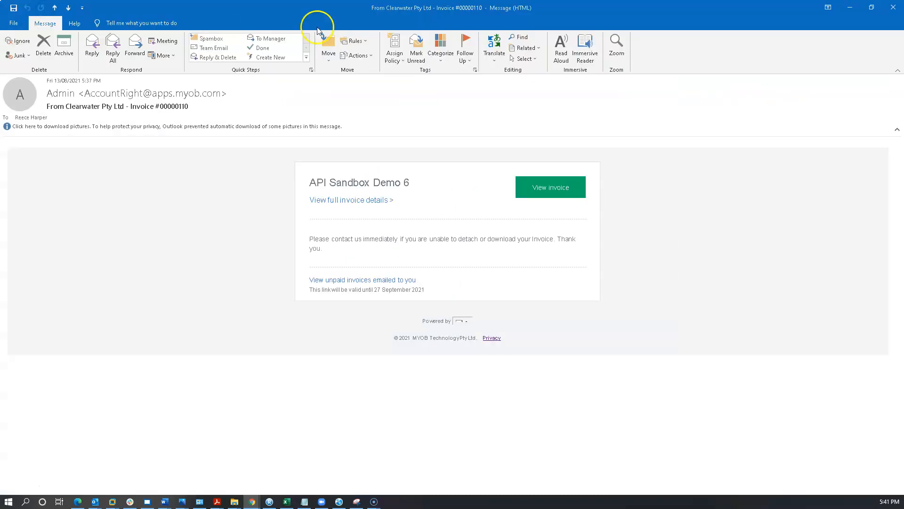
click(850, 8)
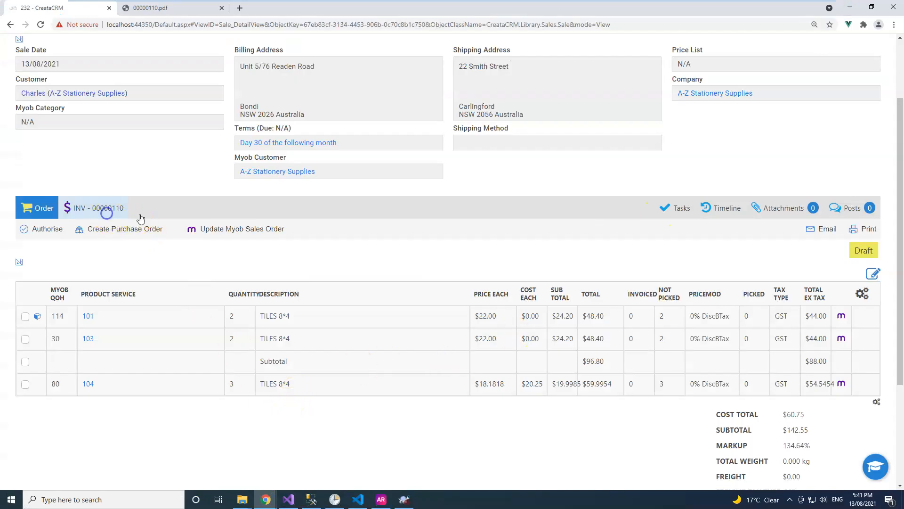
Add a payment of $136.81 to the MYOB invoice with the memo "pay full amount", deposited to Undeposited Funds.
click(106, 209)
click(176, 231)
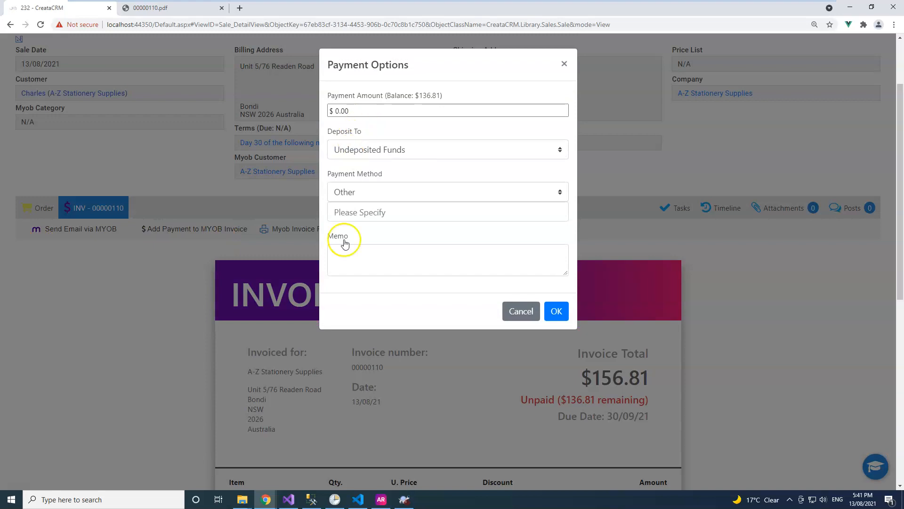
click(369, 111)
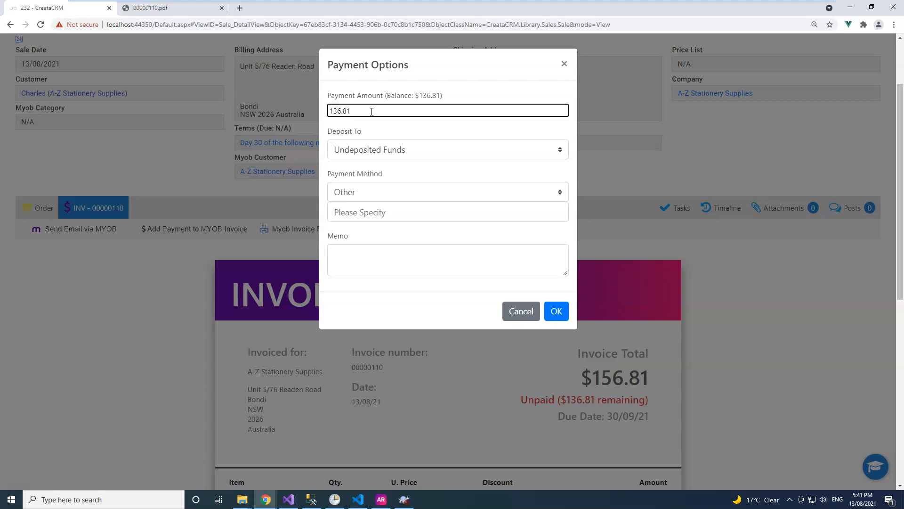
click(354, 262)
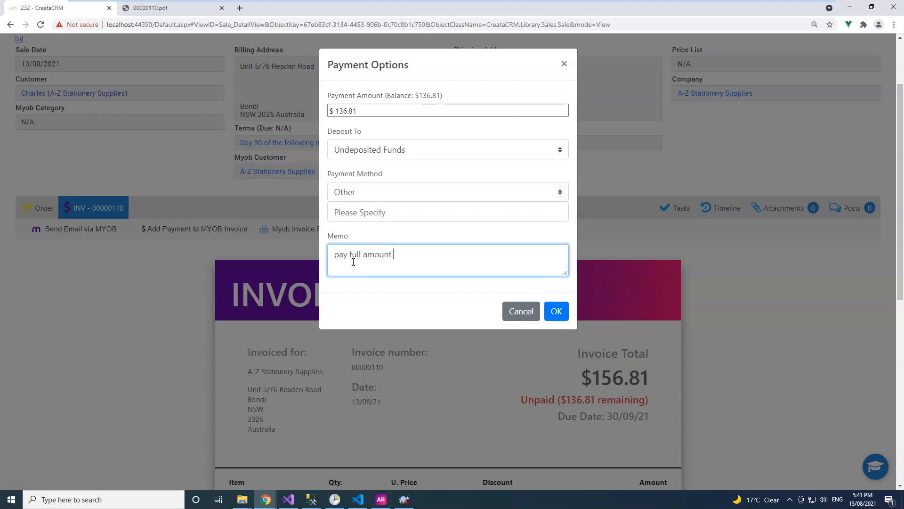
click(537, 274)
click(559, 314)
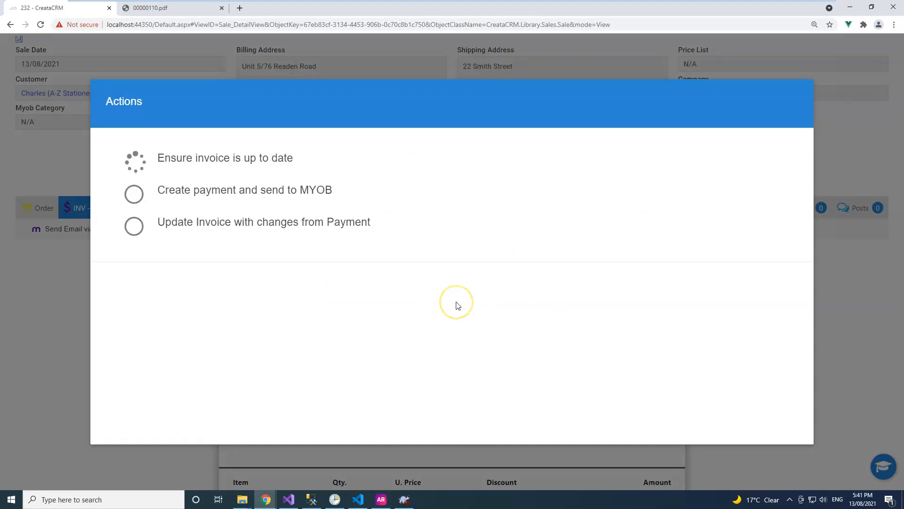
Close the completed payment actions list and check the invoice's payment status.
click(457, 302)
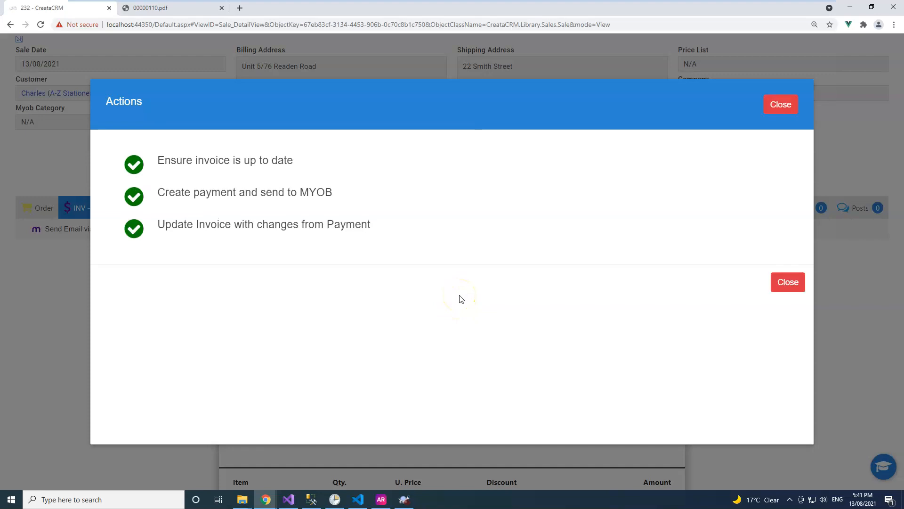
click(791, 285)
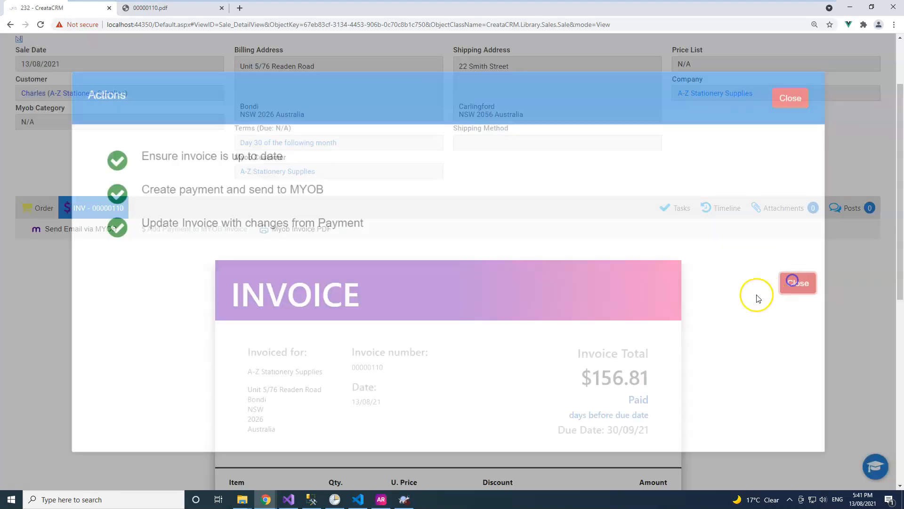
scroll(573, 352, down, 3)
scroll(574, 348, up, 3)
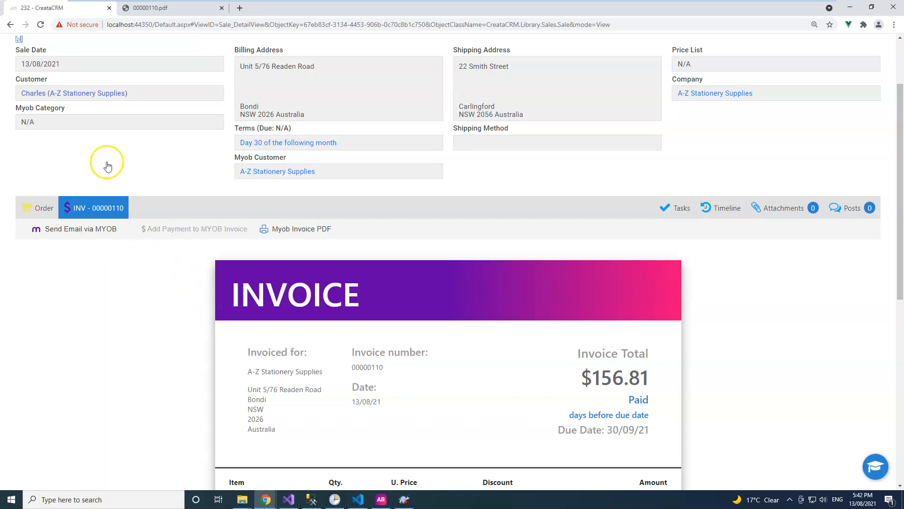
Compare the sale's order lines with its MYOB invoice and examine the invoice's payment status and line items.
scroll(108, 169, up, 2)
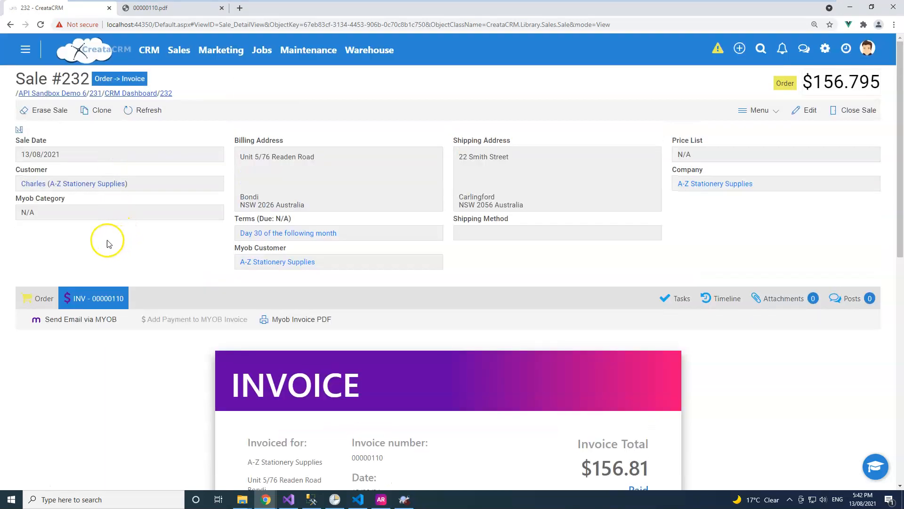
click(42, 297)
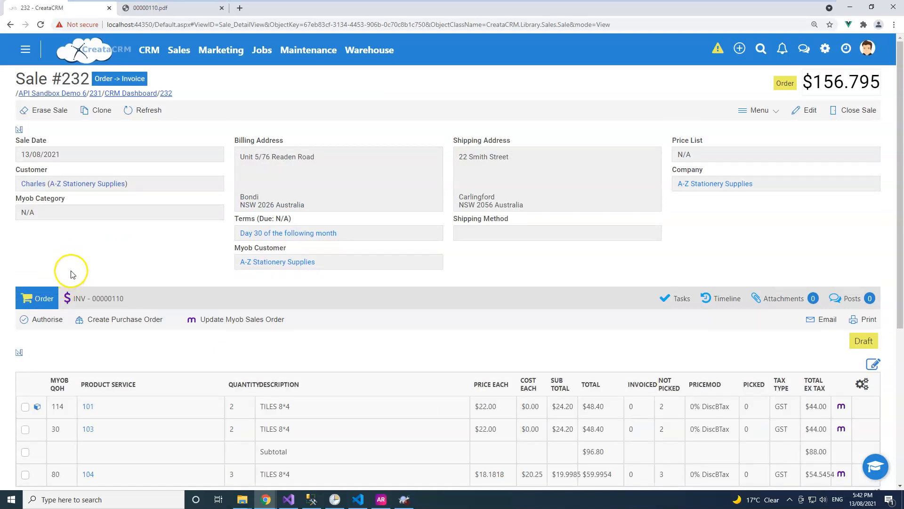
click(82, 298)
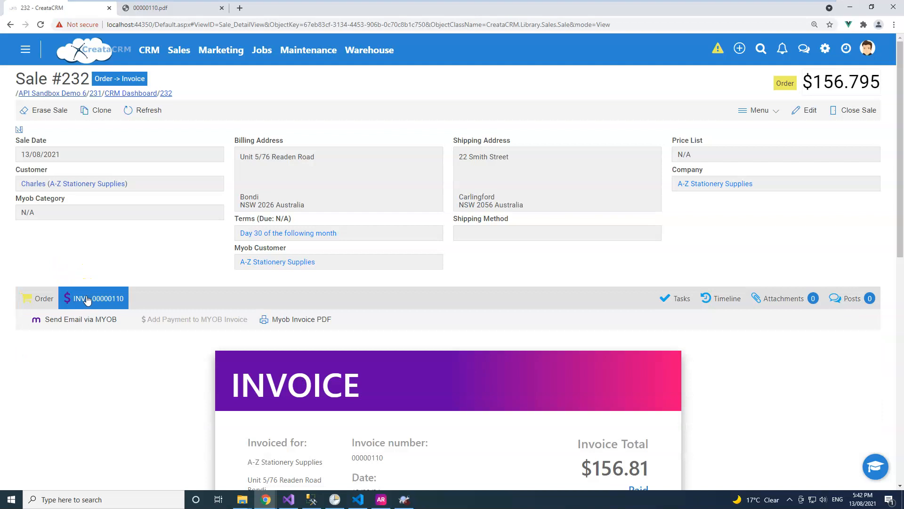
scroll(135, 334, down, 4)
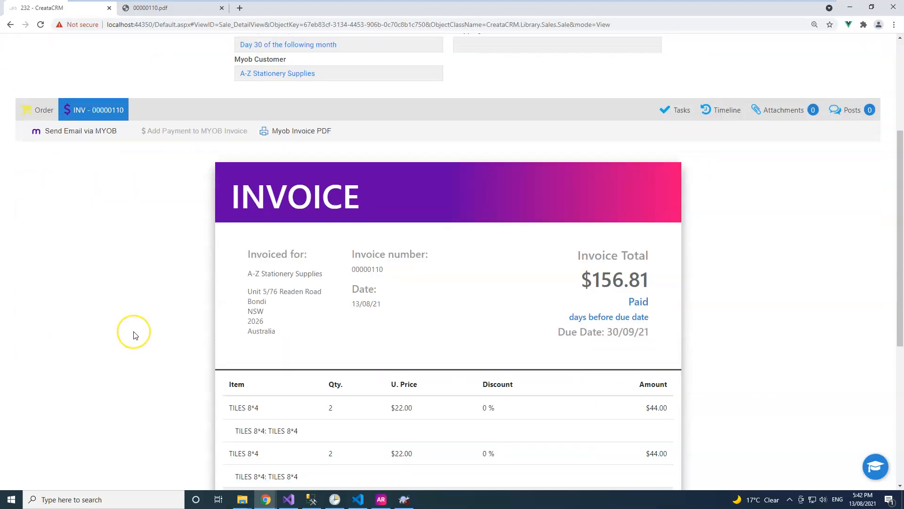
scroll(139, 325, up, 4)
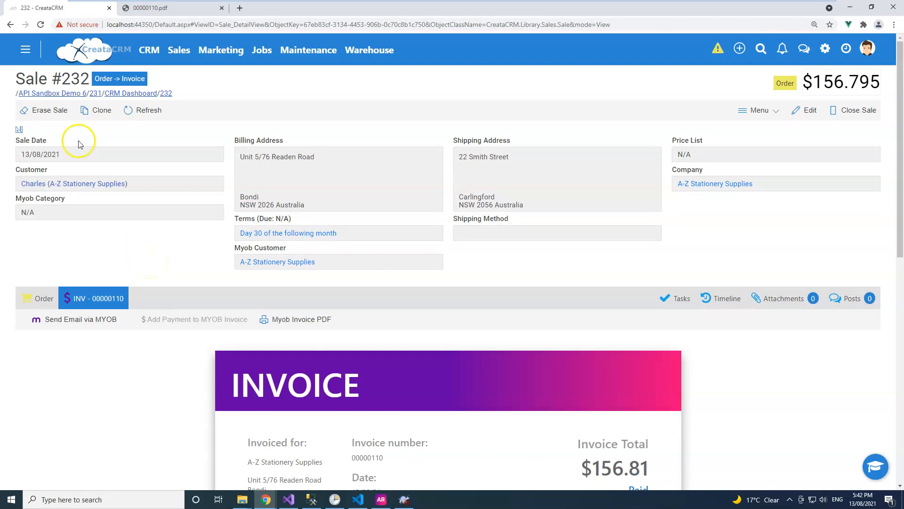
Open the A-Z Stationery Supplies company record from the sale and review its MYOB invoices, colleagues and tasks.
click(73, 183)
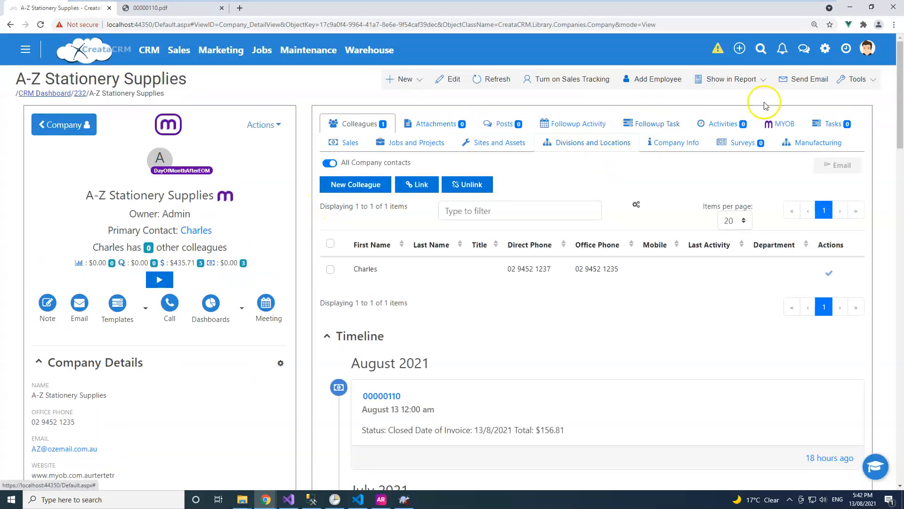
click(778, 124)
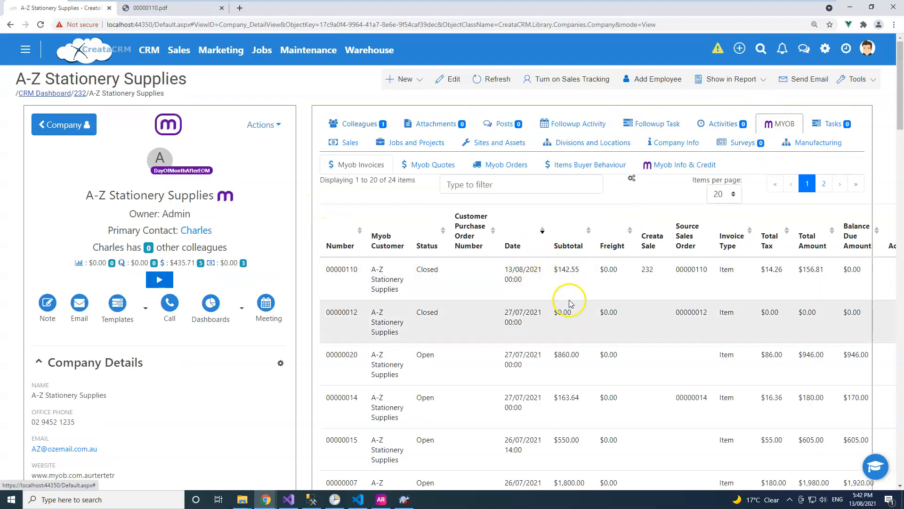
click(368, 125)
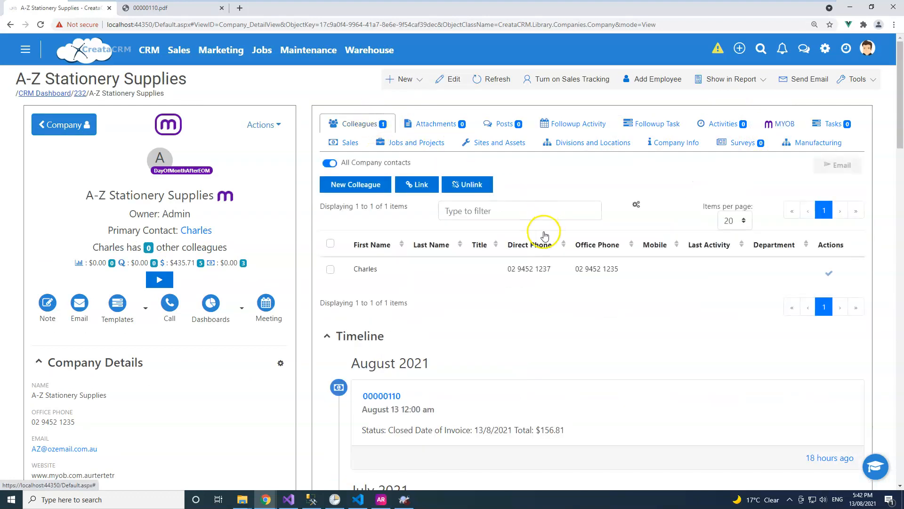
click(825, 124)
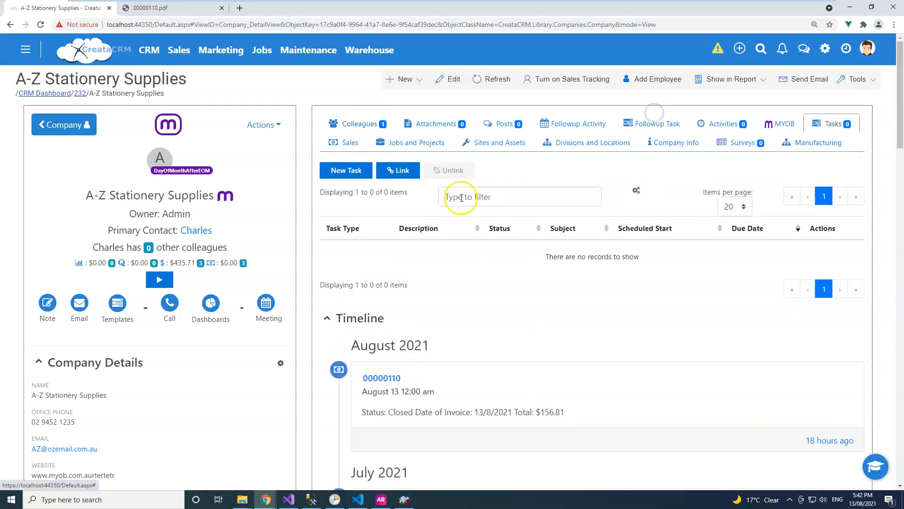
scroll(121, 323, down, 1)
scroll(165, 329, up, 1)
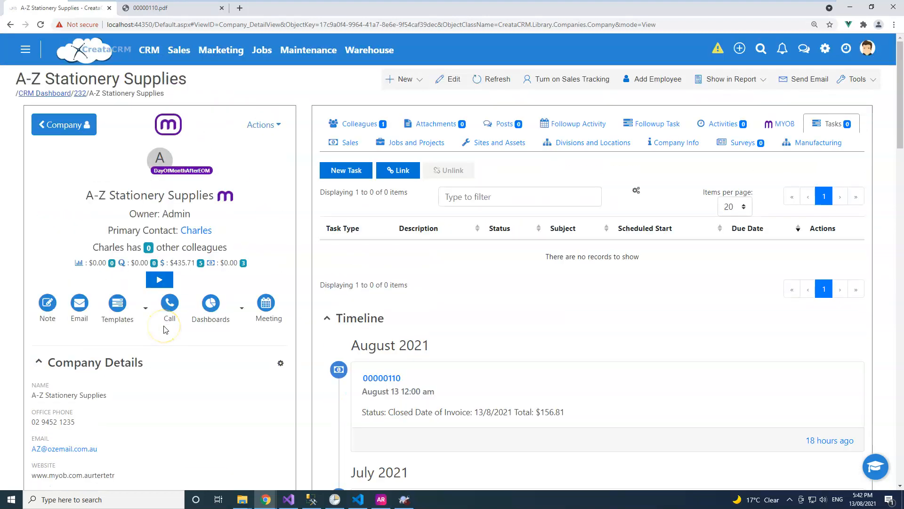